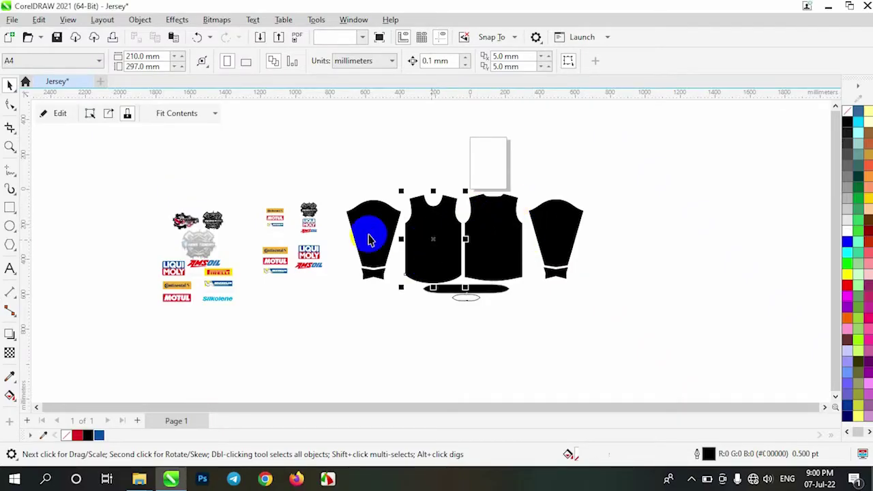
# Step: Duplicate the front piece's black inner rectangle in place and shorten it to the upper half
pyautogui.click(428, 230)
pyautogui.scroll(2, 428, 229)
pyautogui.click(441, 240)
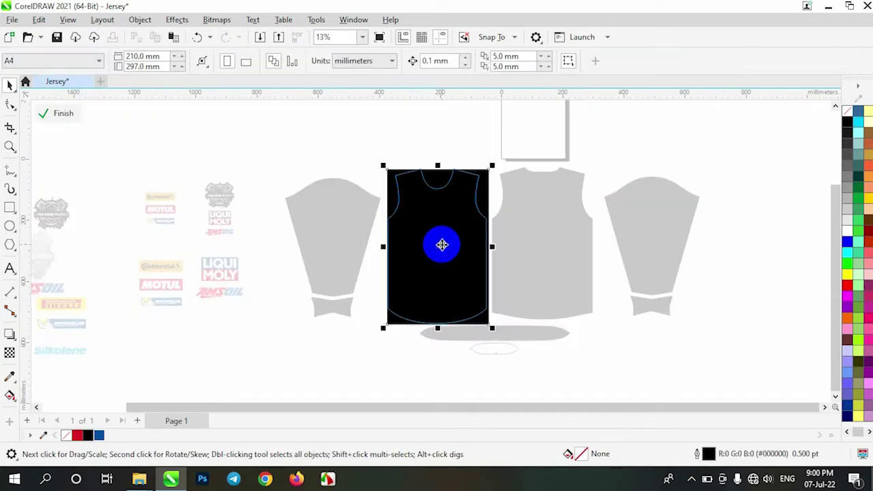
pyautogui.click(39, 20)
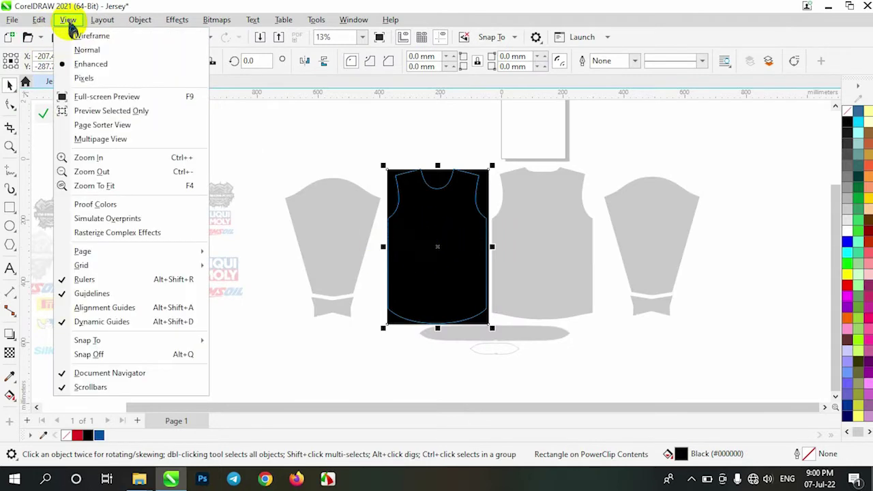
pyautogui.click(62, 94)
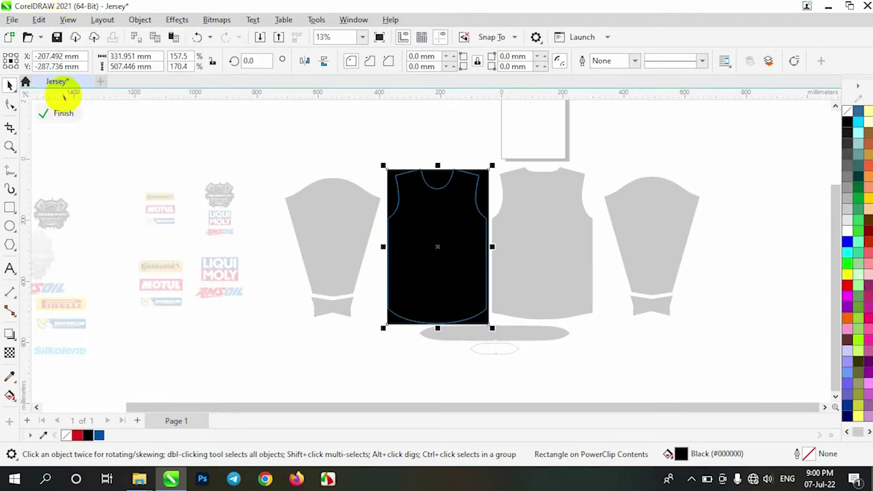
pyautogui.click(51, 17)
pyautogui.click(61, 126)
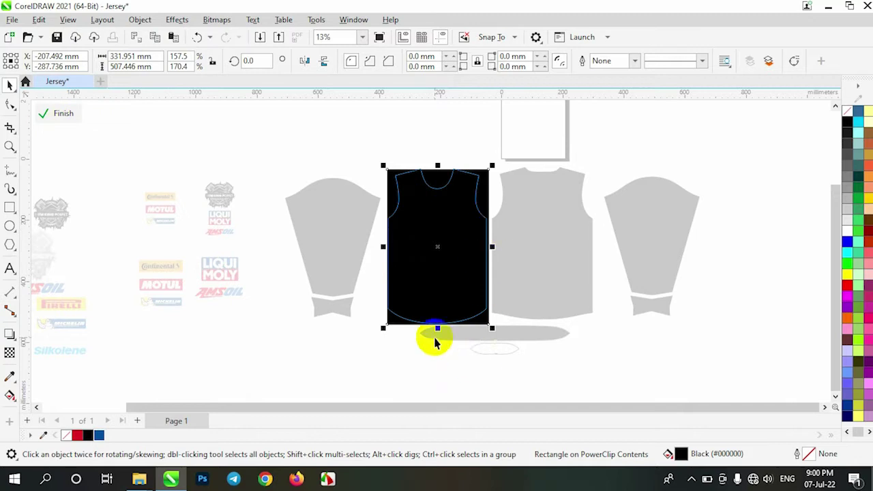
pyautogui.moveTo(438, 328)
pyautogui.mouseDown()
pyautogui.moveTo(431, 276)
pyautogui.moveTo(438, 253)
pyautogui.mouseUp()
# Step: Fill the duplicate blue #014F9E and give it a top-to-bottom fading transparency
pyautogui.click(99, 435)
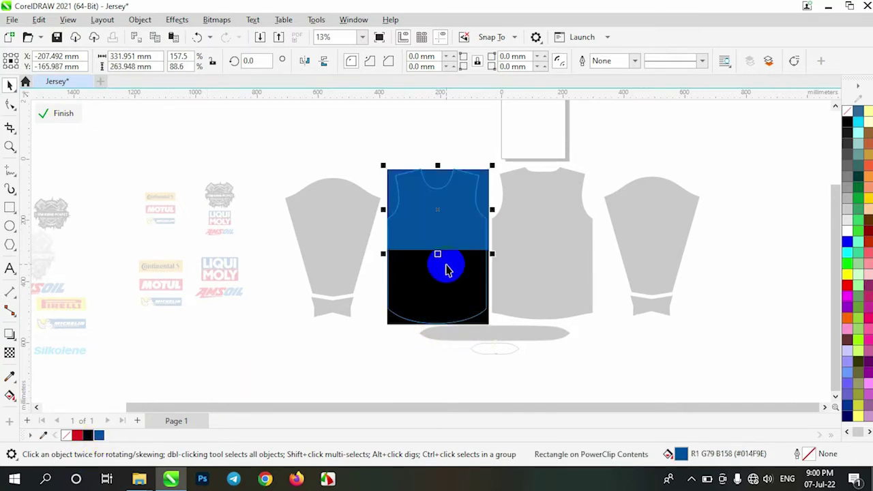
pyautogui.click(10, 352)
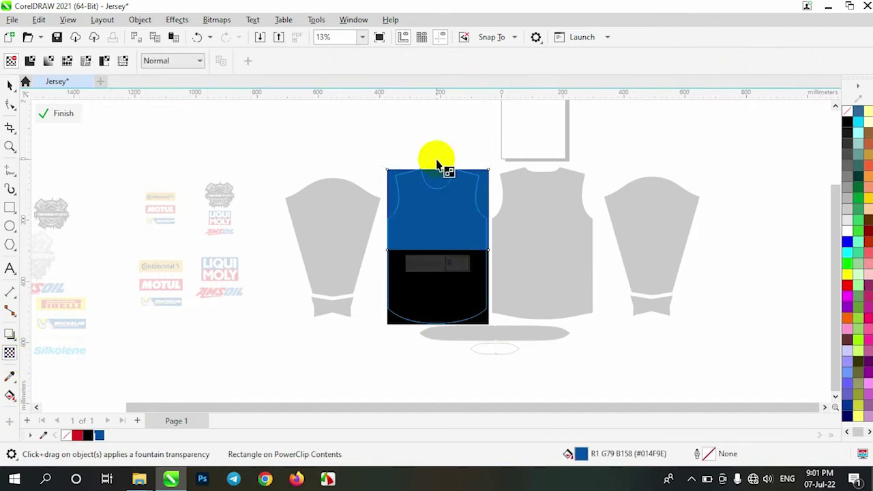
pyautogui.moveTo(438, 159)
pyautogui.mouseDown()
pyautogui.moveTo(436, 271)
pyautogui.moveTo(435, 250)
pyautogui.mouseUp()
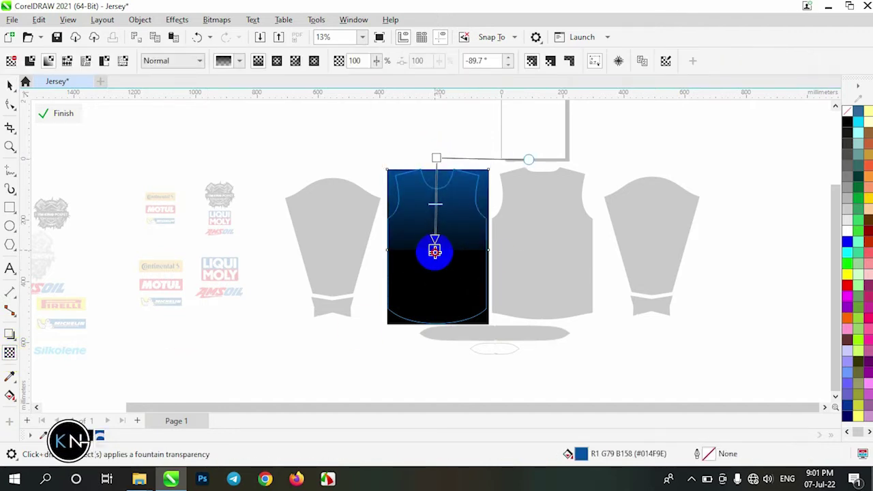
pyautogui.click(435, 162)
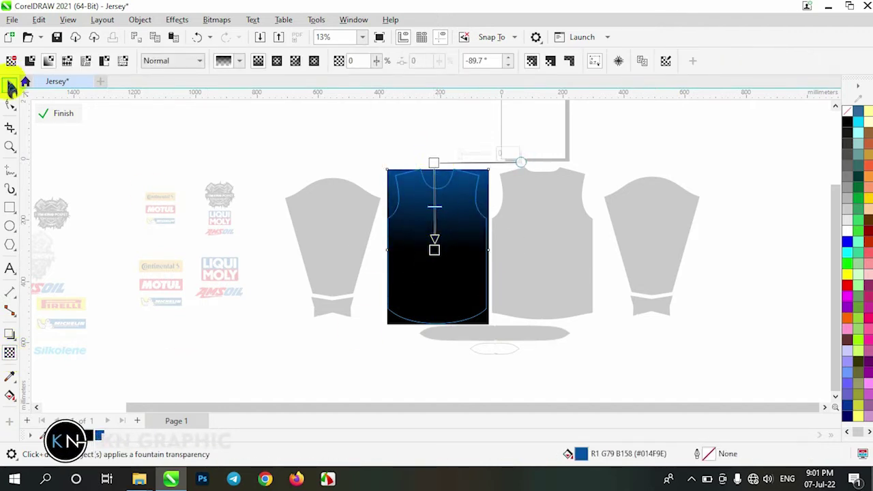
# Step: Stretch the blue gradient rectangle down over the front and finish the PowerClip edit
pyautogui.click(10, 85)
pyautogui.click(435, 241)
pyautogui.moveTo(437, 235); pyautogui.dragTo(440, 288)
pyautogui.click(344, 176)
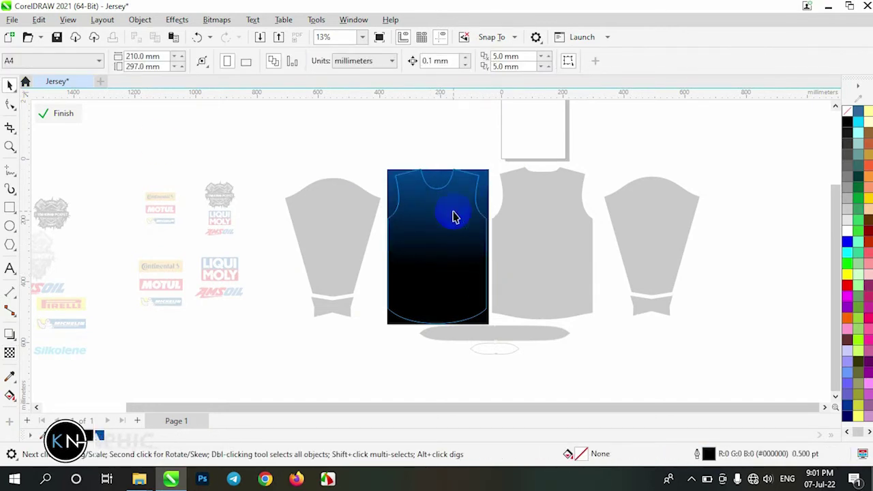
pyautogui.click(59, 113)
pyautogui.click(444, 137)
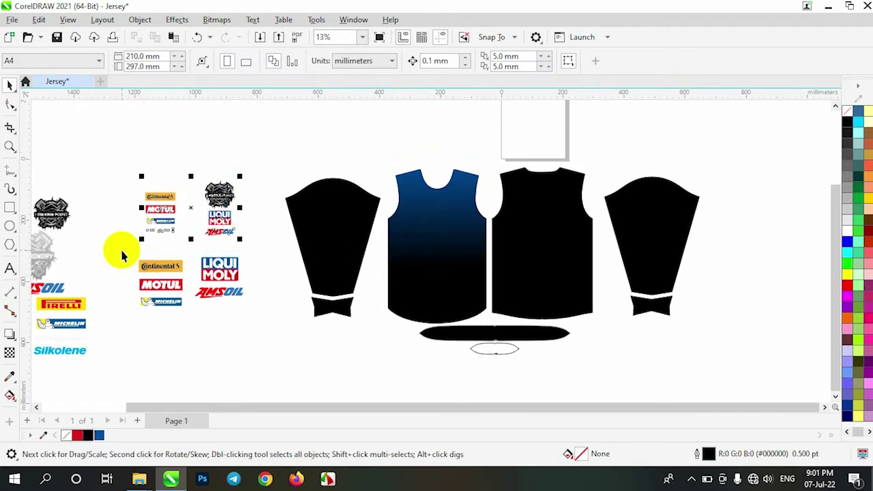
# Step: Place the seven-logo group inside the blue front jersey with PowerClip Inside
pyautogui.click(162, 232)
pyautogui.rightClick(218, 195)
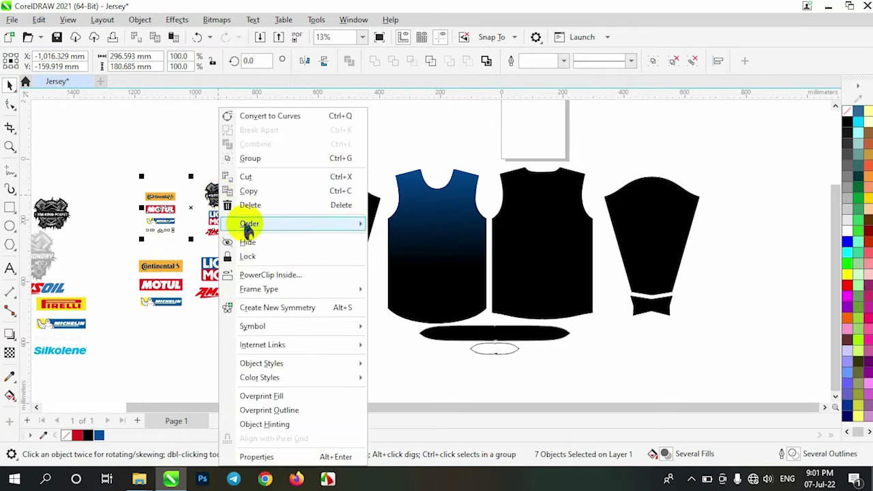
pyautogui.click(272, 275)
pyautogui.click(436, 211)
# Step: Shrink the logos, move them onto the upper chest, and finish the PowerClip edit
pyautogui.click(62, 114)
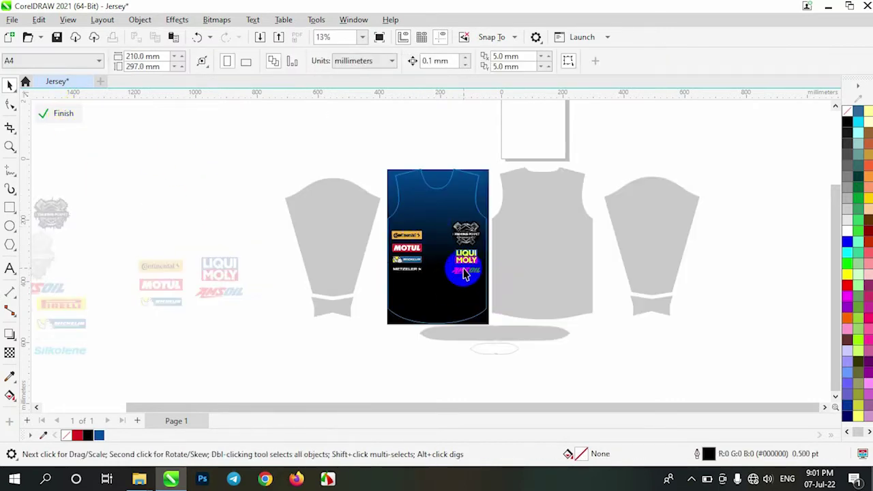
pyautogui.scroll(2, 445, 258)
pyautogui.moveTo(544, 189); pyautogui.dragTo(341, 321)
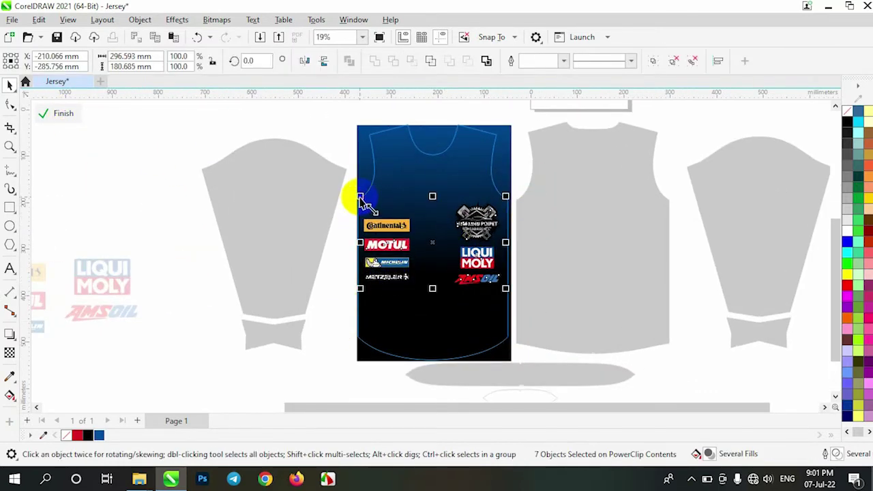
pyautogui.moveTo(364, 201); pyautogui.dragTo(372, 203)
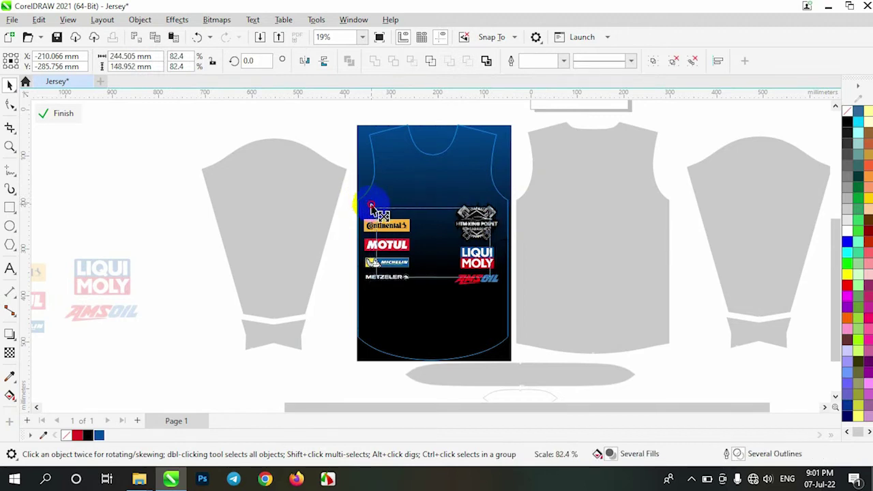
pyautogui.moveTo(469, 234); pyautogui.dragTo(444, 220)
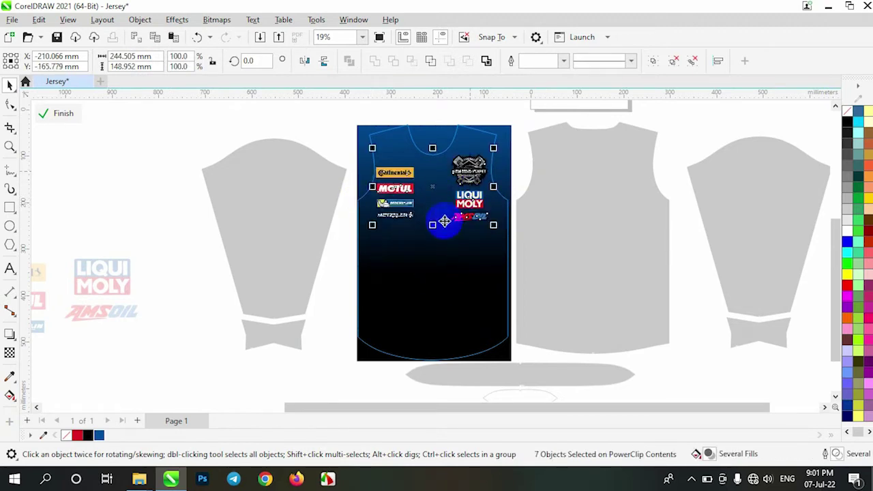
pyautogui.moveTo(373, 151); pyautogui.dragTo(379, 156)
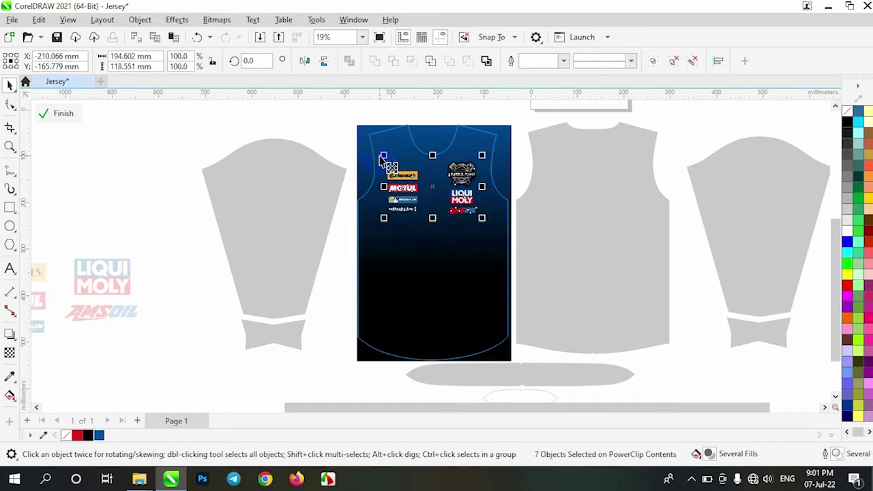
pyautogui.click(538, 209)
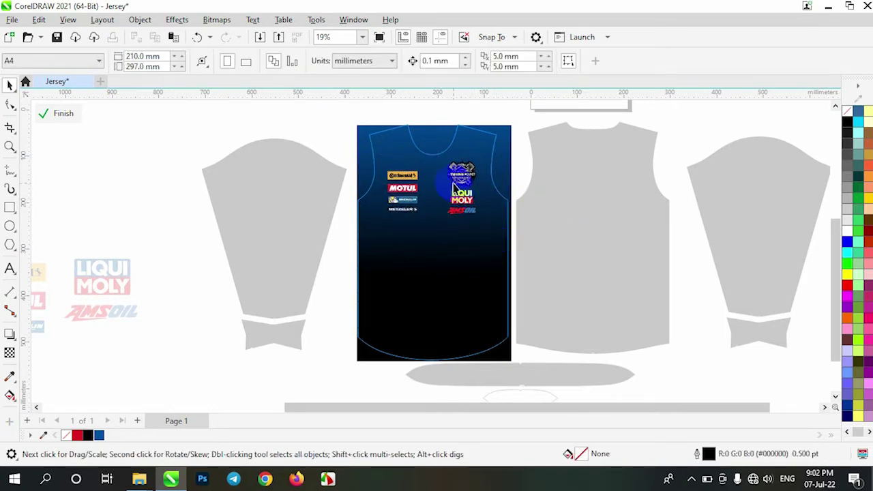
pyautogui.click(63, 113)
# Step: Copy the blue gradient rectangle from inside the front jersey PowerClip
pyautogui.scroll(-1, 343, 273)
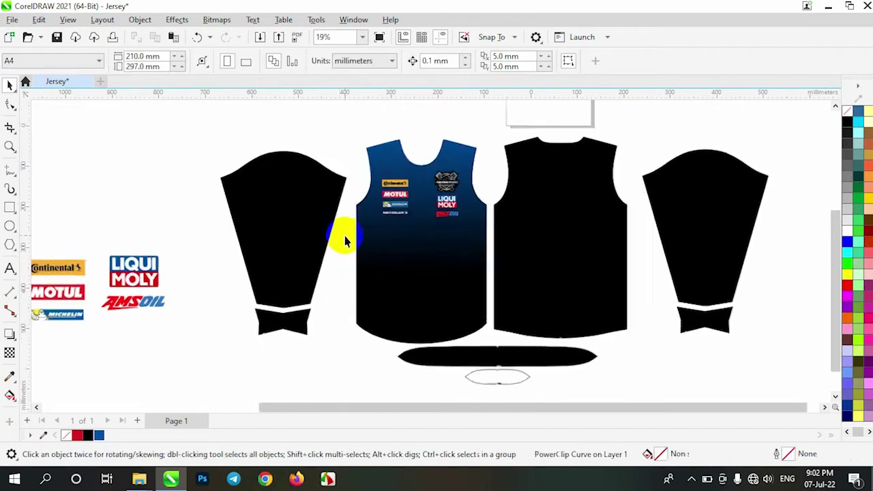
pyautogui.scroll(-1, 382, 225)
pyautogui.scroll(-1, 228, 229)
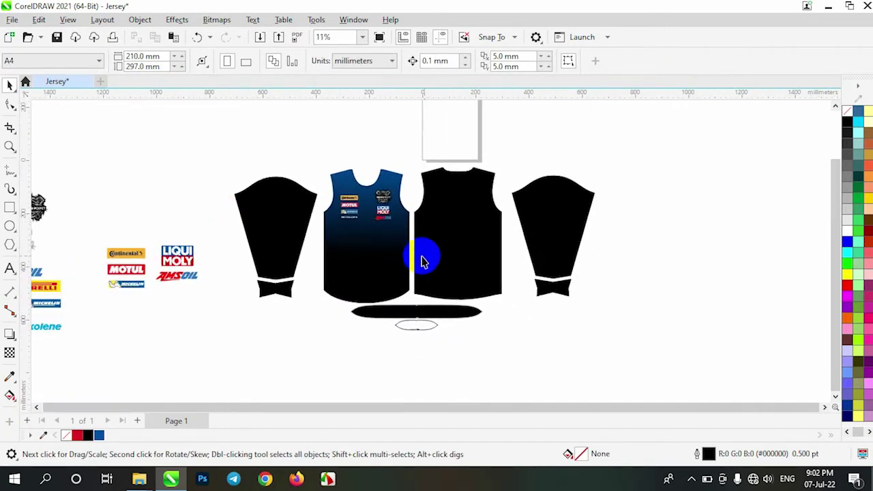
pyautogui.click(429, 240)
pyautogui.keyDown('ctrl'); pyautogui.click(320, 179); pyautogui.keyUp('ctrl')
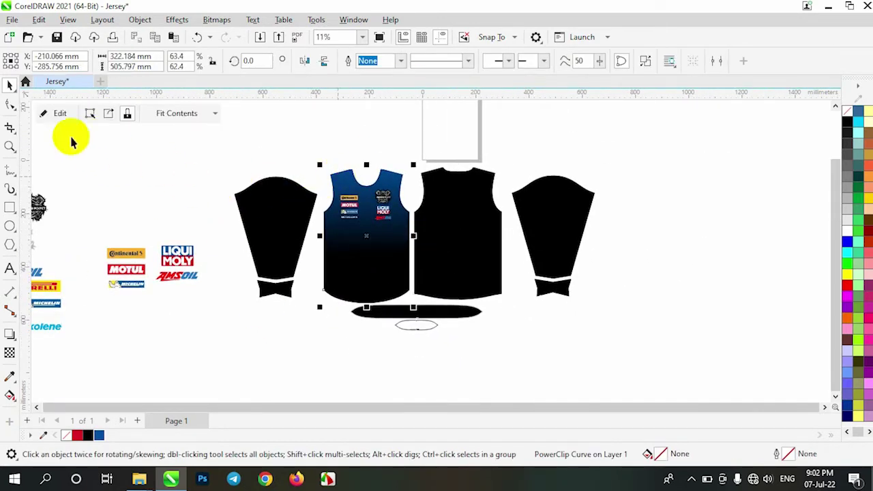
pyautogui.click(56, 114)
pyautogui.click(345, 176)
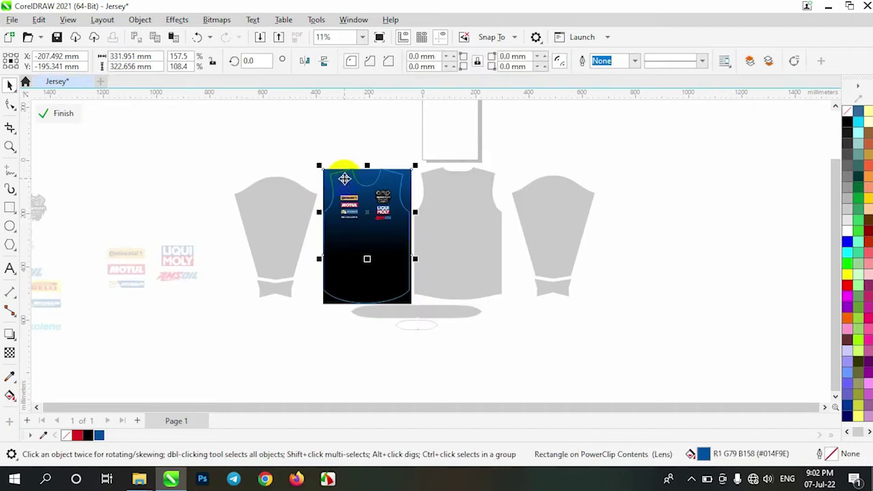
pyautogui.click(38, 19)
pyautogui.click(54, 93)
pyautogui.click(58, 113)
# Step: Paste the gradient rectangle into the back jersey PowerClip and move it into place
pyautogui.click(450, 205)
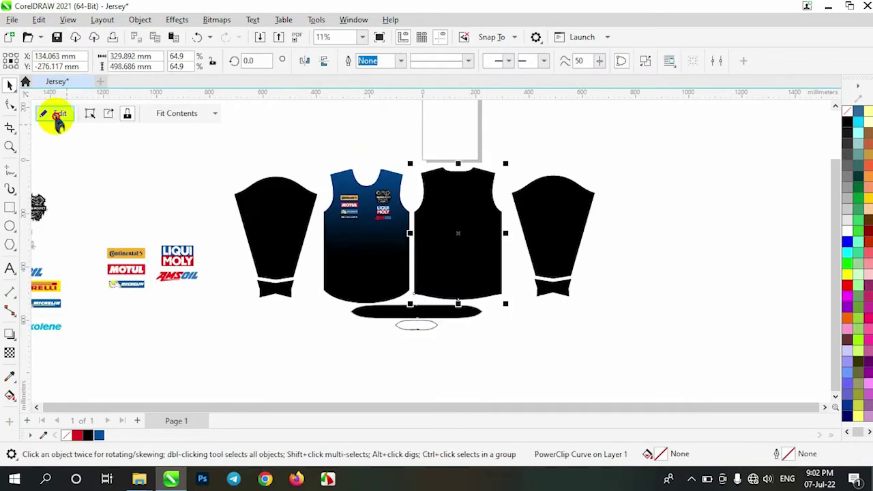
pyautogui.click(56, 113)
pyautogui.click(39, 20)
pyautogui.click(53, 121)
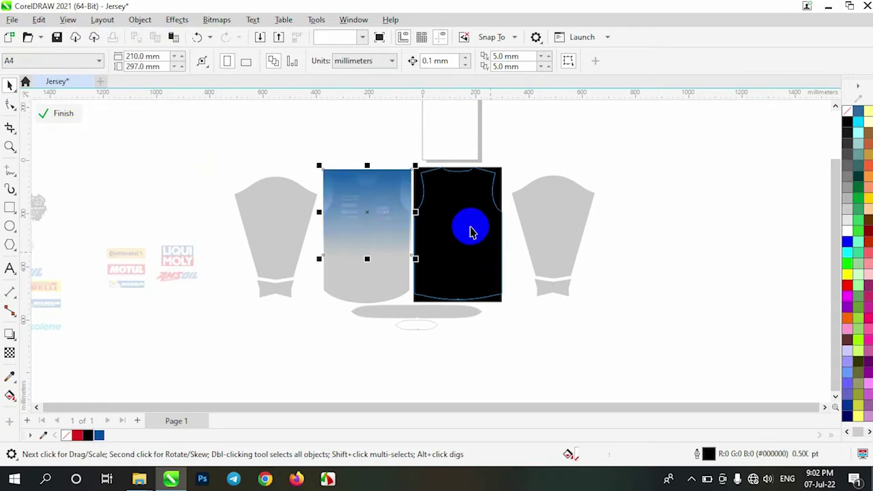
pyautogui.moveTo(376, 189); pyautogui.dragTo(468, 189)
pyautogui.scroll(2, 468, 189)
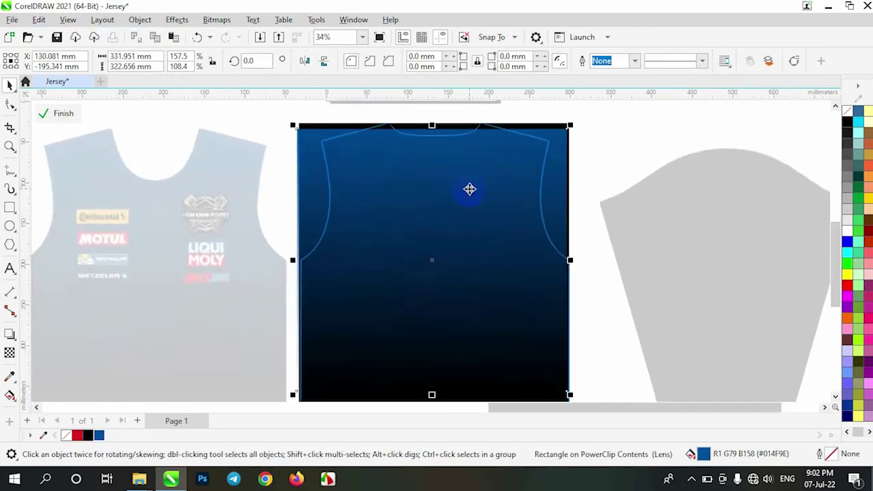
pyautogui.scroll(1, 464, 184)
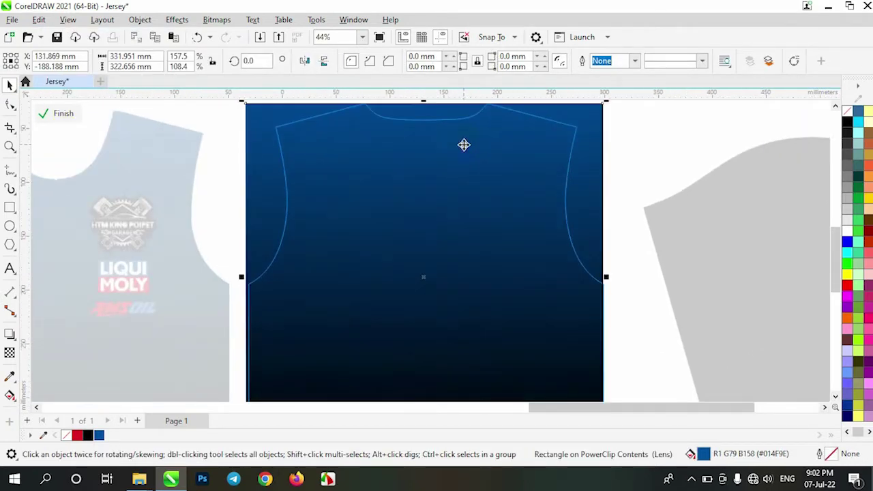
pyautogui.scroll(-2, 418, 187)
pyautogui.scroll(-2, 233, 237)
# Step: Place the 13 left-side logos inside the back jersey piece with PowerClip Inside
pyautogui.click(62, 113)
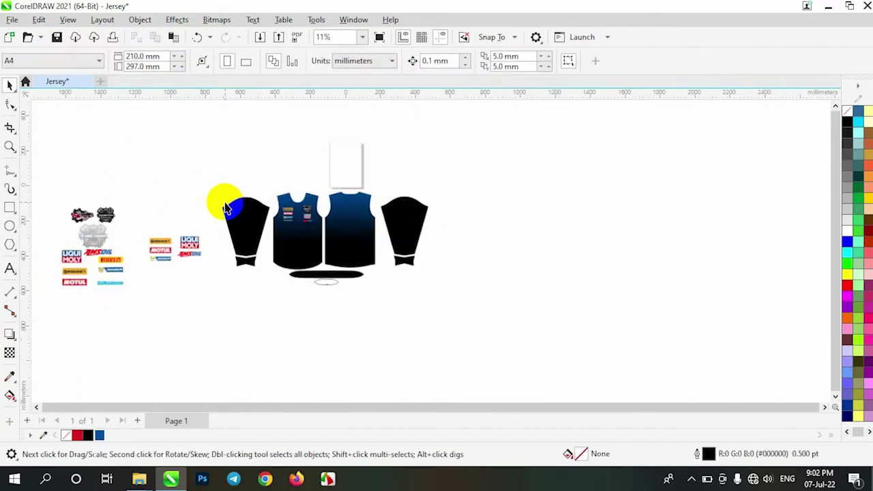
pyautogui.scroll(1, 51, 251)
pyautogui.moveTo(162, 165); pyautogui.dragTo(54, 328)
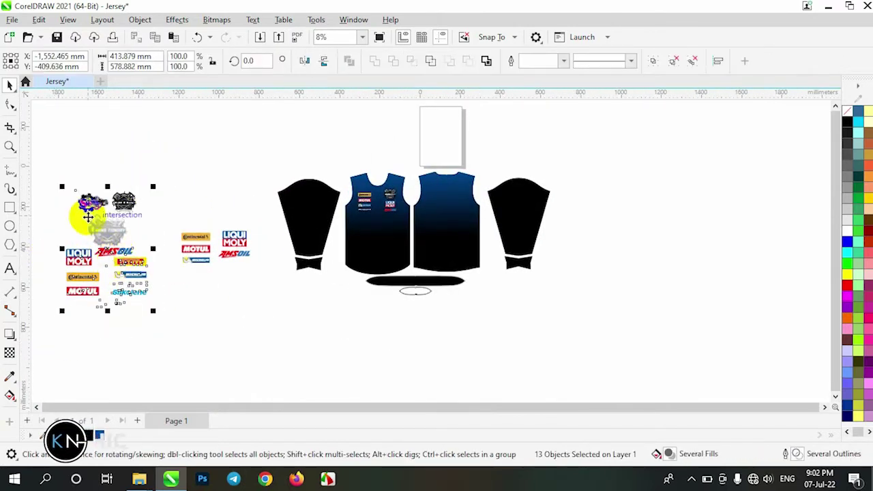
pyautogui.rightClick(113, 221)
pyautogui.click(198, 273)
pyautogui.click(436, 208)
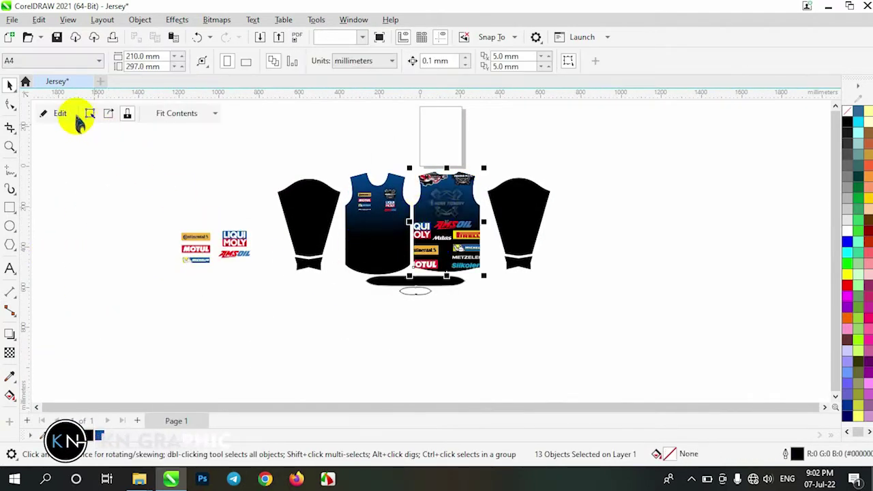
pyautogui.click(65, 113)
# Step: Rescale the selected logos to fit the back jersey panel
pyautogui.scroll(1, 468, 228)
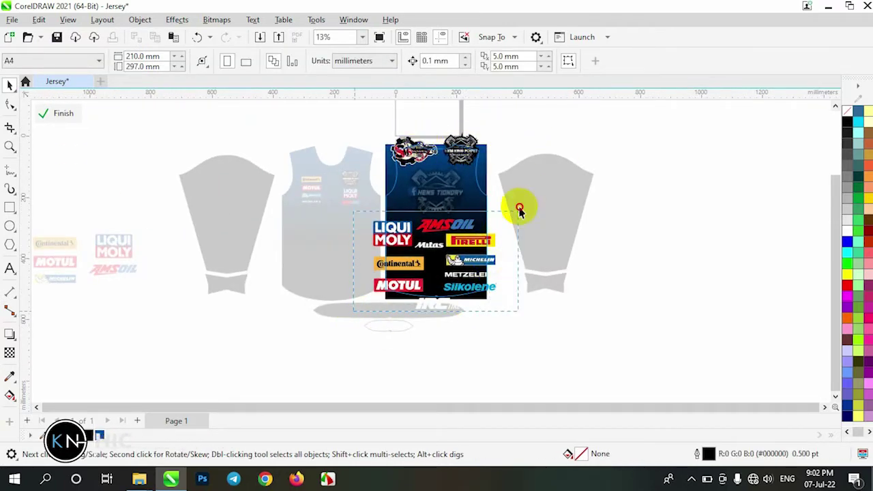
pyautogui.scroll(1, 515, 232)
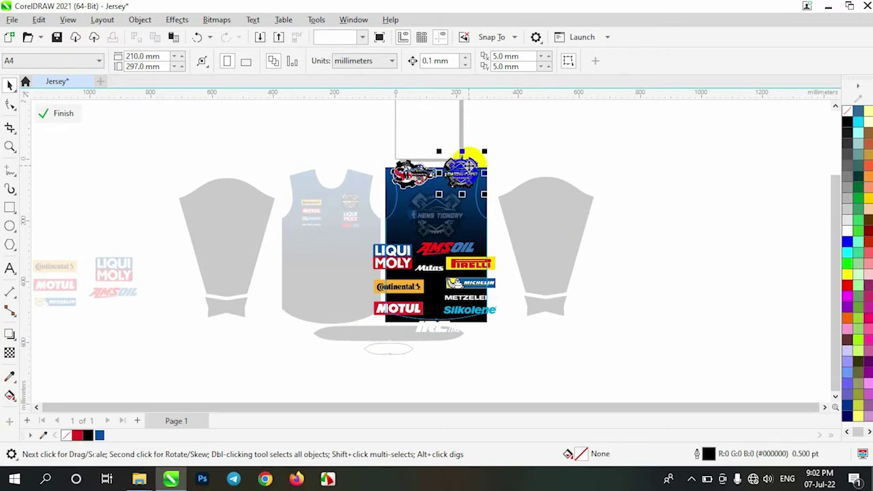
pyautogui.click(421, 179)
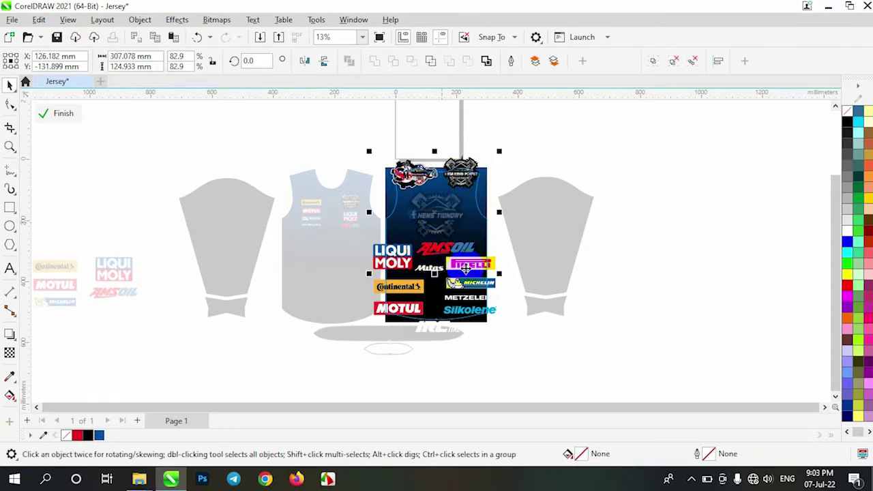
pyautogui.keyDown('shift'); pyautogui.click(468, 301); pyautogui.keyUp('shift')
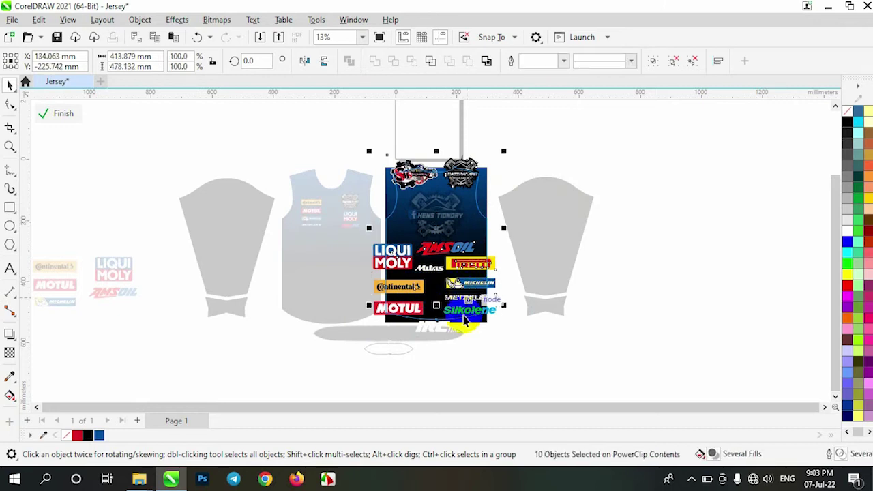
pyautogui.keyDown('shift'); pyautogui.click(407, 326); pyautogui.keyUp('shift')
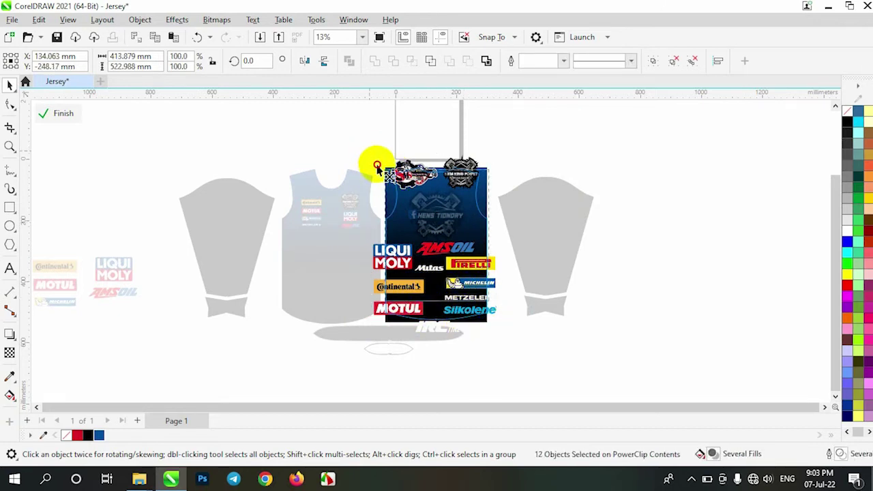
pyautogui.moveTo(377, 167); pyautogui.dragTo(405, 201)
pyautogui.scroll(1, 438, 246)
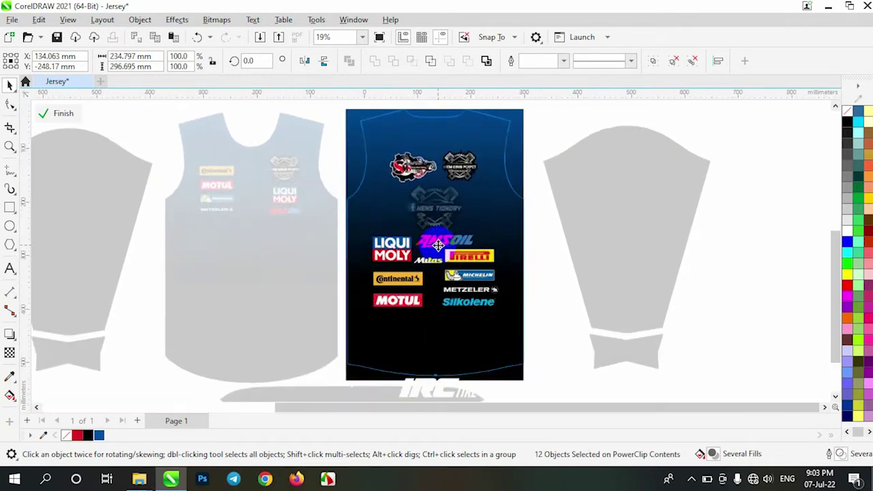
pyautogui.moveTo(505, 314); pyautogui.dragTo(512, 327)
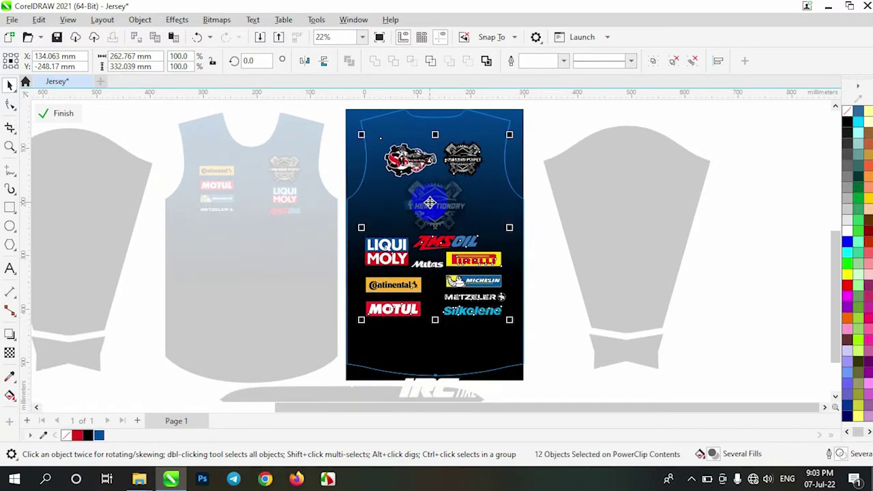
pyautogui.moveTo(430, 208); pyautogui.dragTo(430, 224)
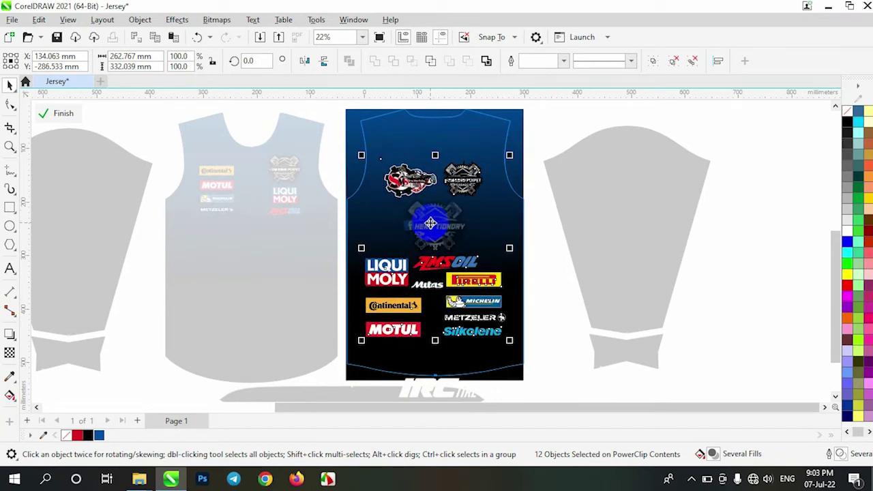
# Step: Move the sponsor block lower and position the two top badges
pyautogui.moveTo(587, 244); pyautogui.dragTo(331, 359)
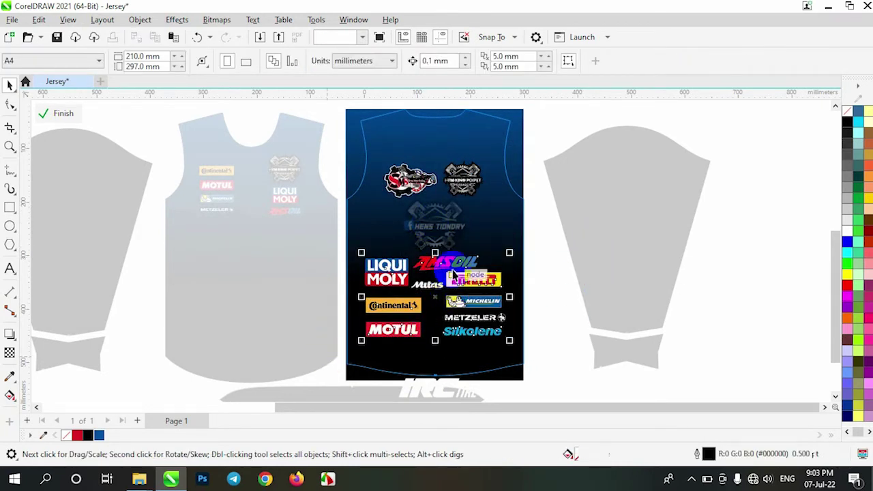
pyautogui.moveTo(437, 287)
pyautogui.mouseDown()
pyautogui.moveTo(450, 277)
pyautogui.moveTo(441, 280)
pyautogui.mouseUp()
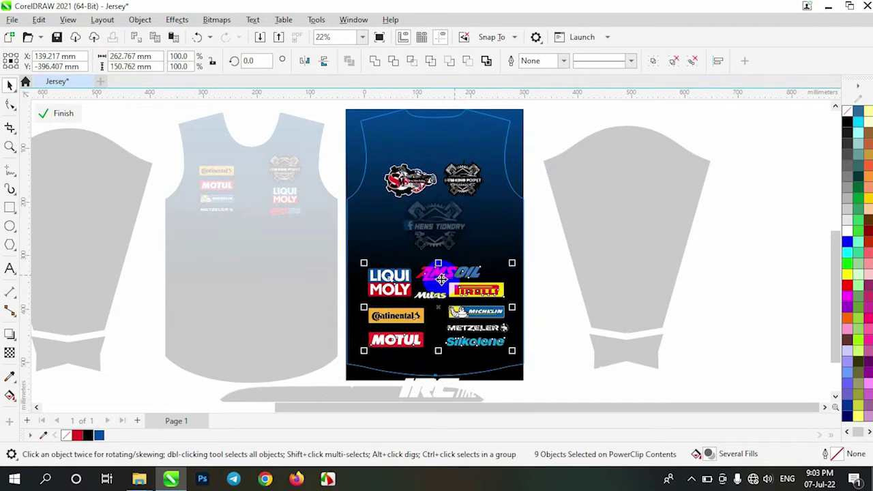
pyautogui.click(624, 253)
pyautogui.click(463, 179)
pyautogui.keyDown('shift'); pyautogui.click(409, 179); pyautogui.keyUp('shift')
pyautogui.moveTo(477, 195); pyautogui.dragTo(497, 214)
# Step: Enlarge the HENS TIONDRY logo and nudge it slightly down
pyautogui.click(432, 236)
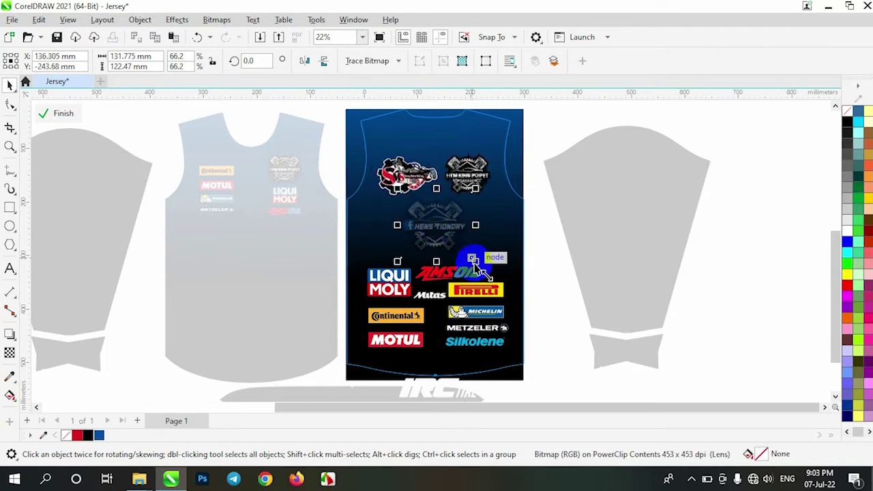
pyautogui.moveTo(468, 263); pyautogui.dragTo(487, 267)
pyautogui.moveTo(437, 209); pyautogui.dragTo(437, 213)
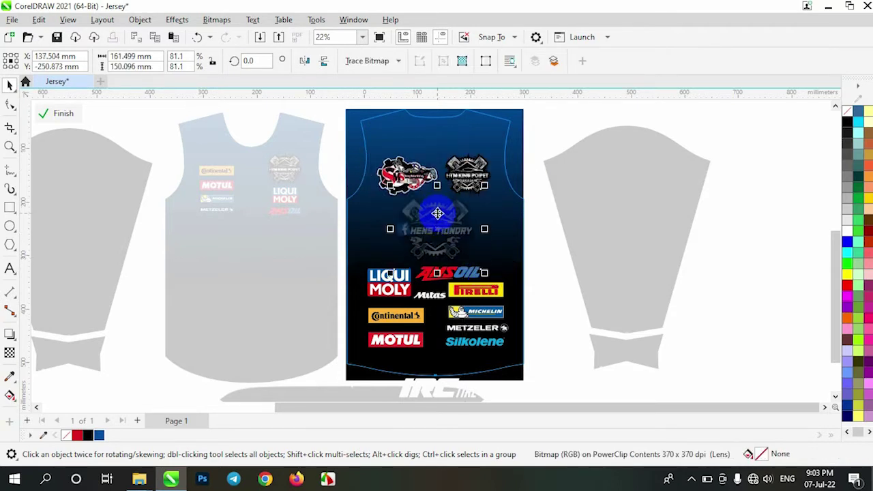
pyautogui.click(561, 218)
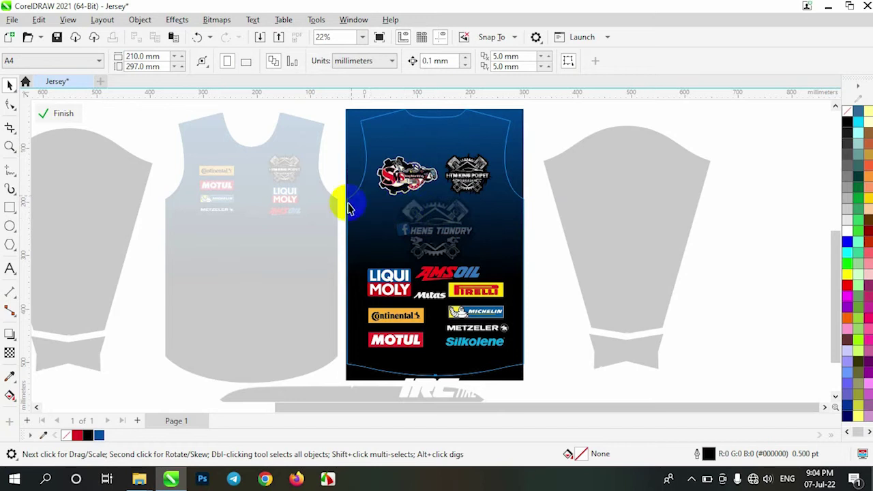
pyautogui.scroll(-1, 295, 214)
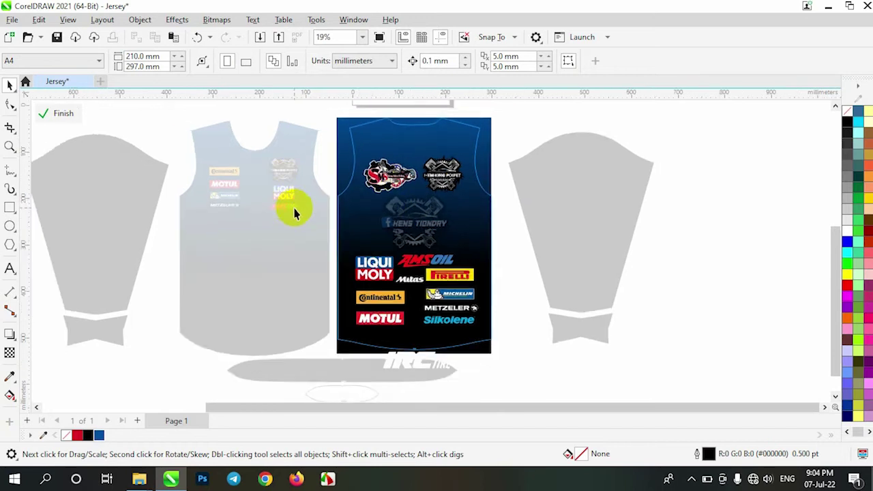
# Step: Create 'moto racing' text at 150 pt in the Paladins font
pyautogui.click(9, 270)
pyautogui.click(504, 60)
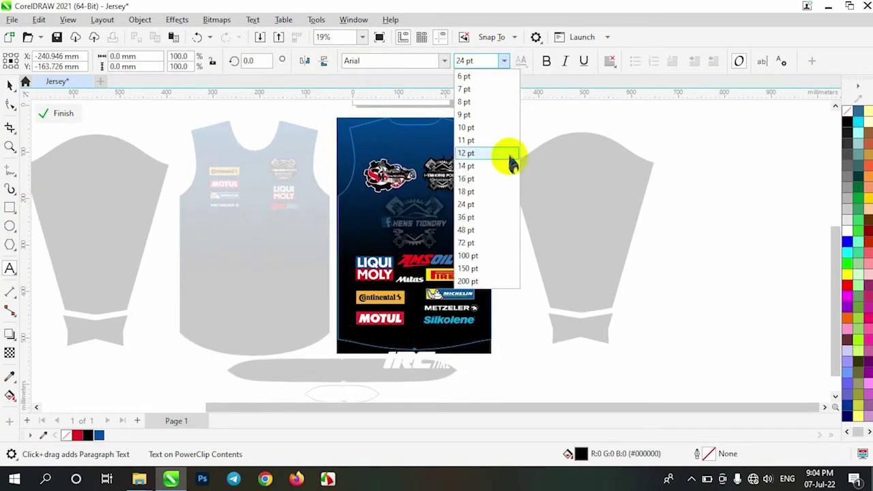
pyautogui.click(477, 268)
pyautogui.write('moto racing')
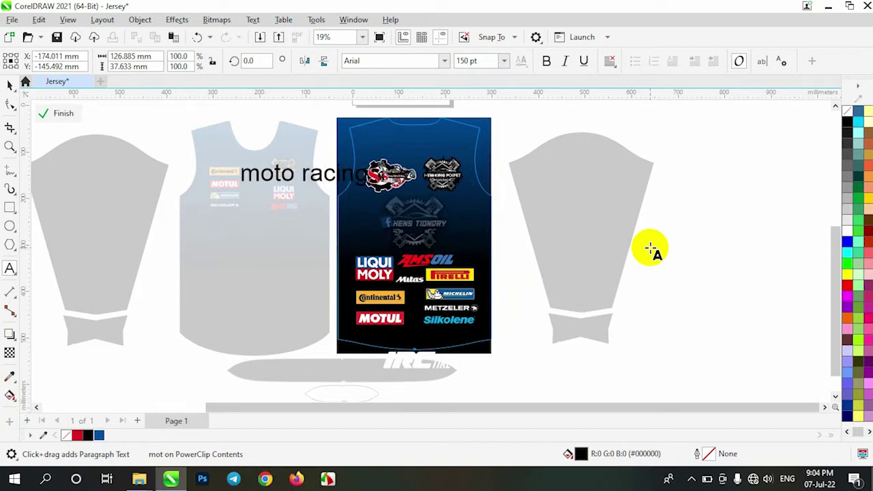
pyautogui.click(399, 60)
pyautogui.write('p')
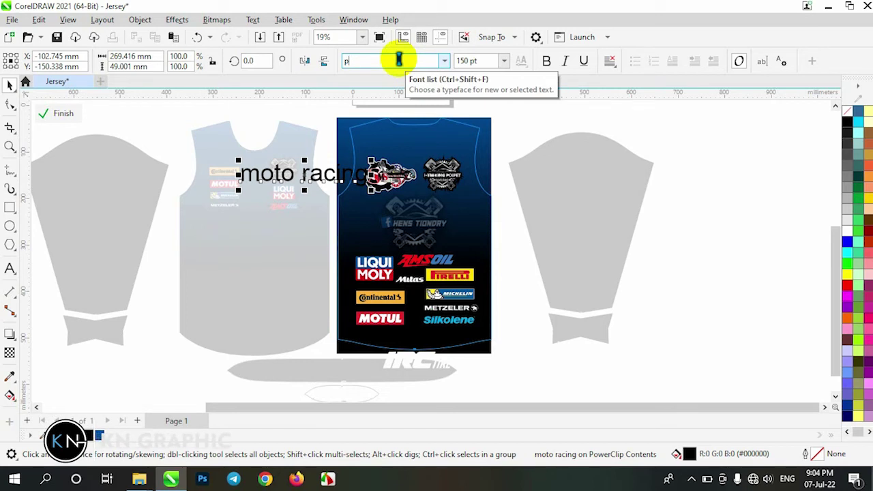
pyautogui.click(444, 61)
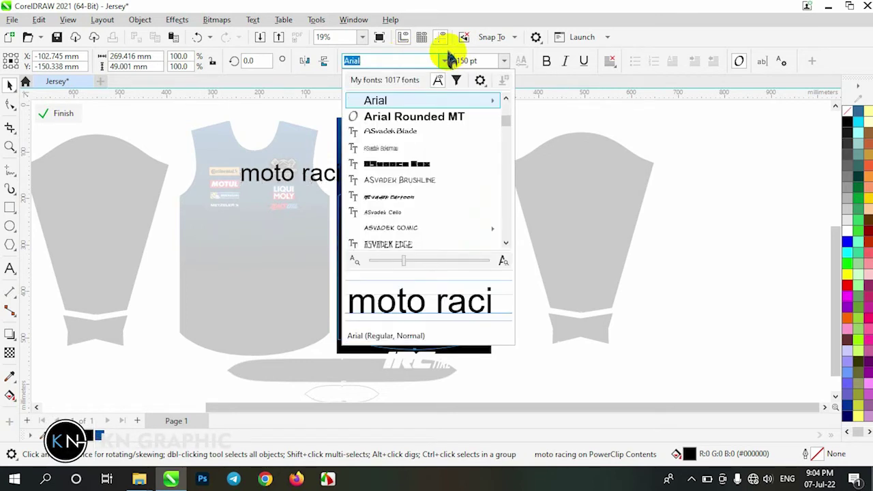
pyautogui.scroll(-1, 438, 193)
pyautogui.scroll(-5, 450, 163)
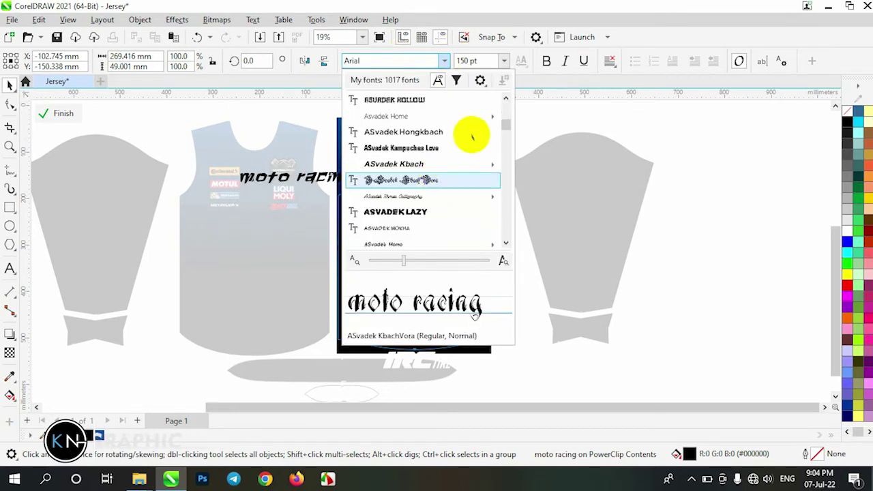
pyautogui.moveTo(508, 154)
pyautogui.mouseDown()
pyautogui.moveTo(512, 222)
pyautogui.moveTo(502, 224)
pyautogui.mouseUp()
pyautogui.scroll(4, 417, 197)
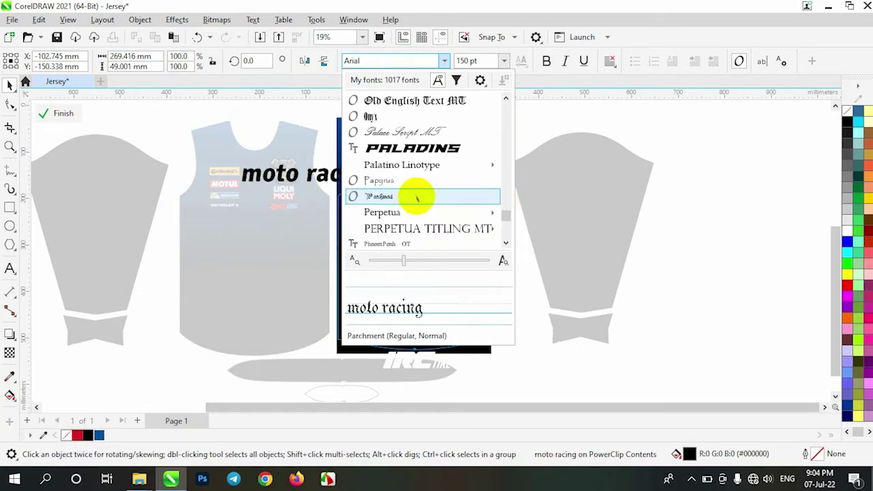
pyautogui.click(412, 148)
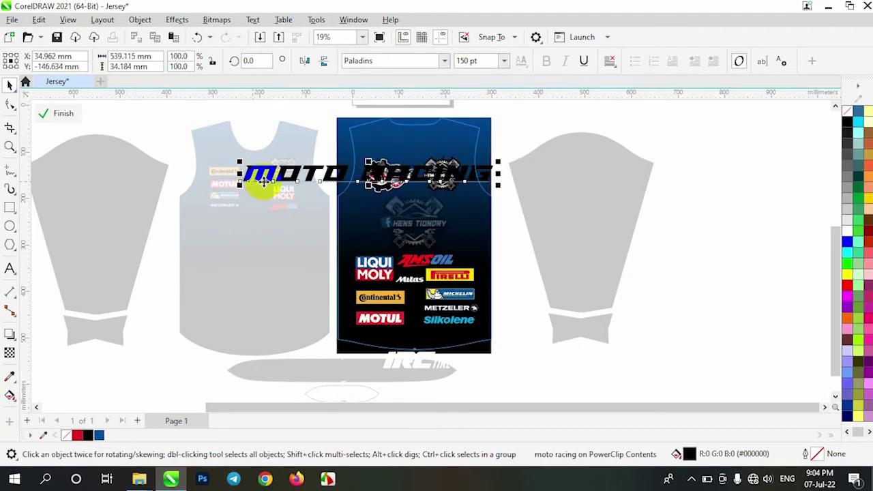
# Step: Scale the MOTO RACING text to fit and place it above the two badges
pyautogui.moveTo(365, 183); pyautogui.dragTo(366, 196)
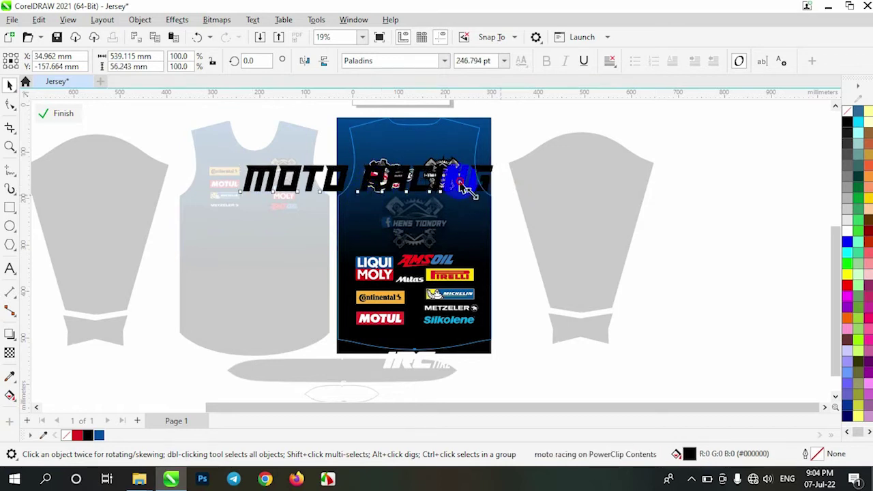
pyautogui.moveTo(497, 196)
pyautogui.mouseDown()
pyautogui.moveTo(347, 179)
pyautogui.moveTo(425, 146)
pyautogui.moveTo(461, 154)
pyautogui.mouseUp()
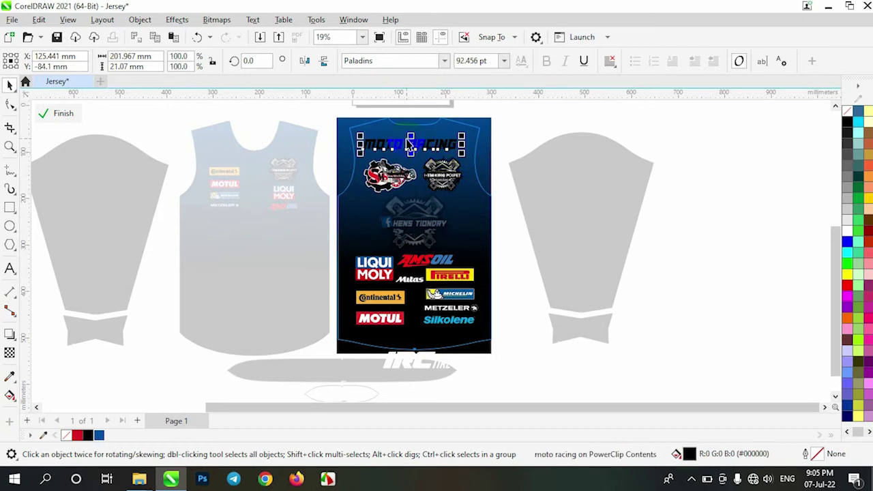
pyautogui.moveTo(359, 135)
pyautogui.mouseDown()
pyautogui.moveTo(365, 139)
pyautogui.moveTo(332, 144)
pyautogui.mouseUp()
pyautogui.scroll(3, 403, 167)
pyautogui.scroll(1, 399, 173)
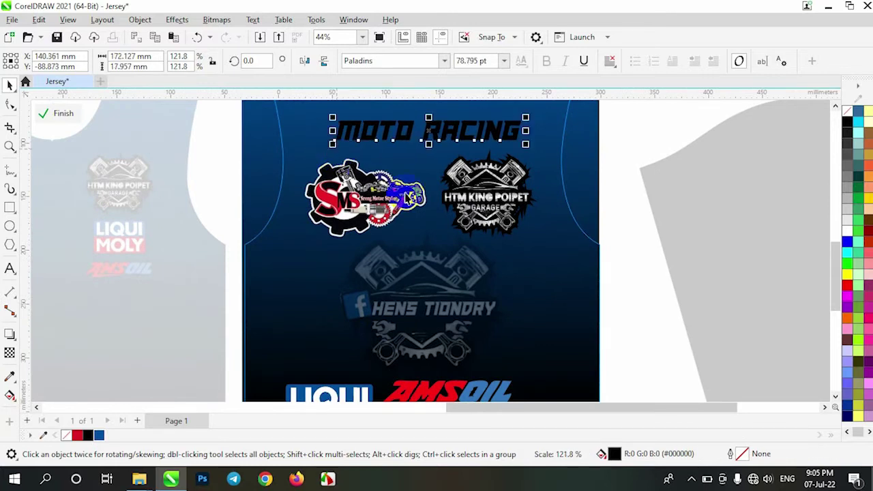
pyautogui.scroll(2, 423, 194)
pyautogui.moveTo(436, 189); pyautogui.dragTo(431, 194)
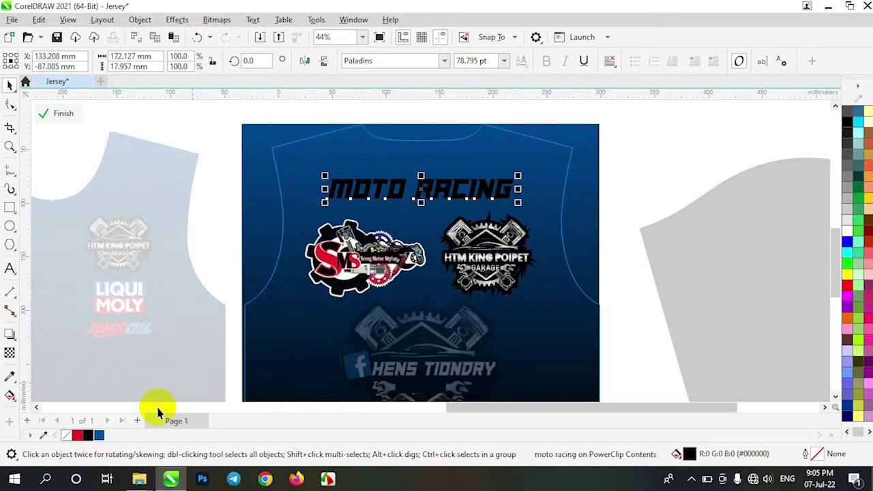
# Step: Fill the MOTO RACING text white, copy it, then give it a black fill
pyautogui.click(846, 236)
pyautogui.click(39, 19)
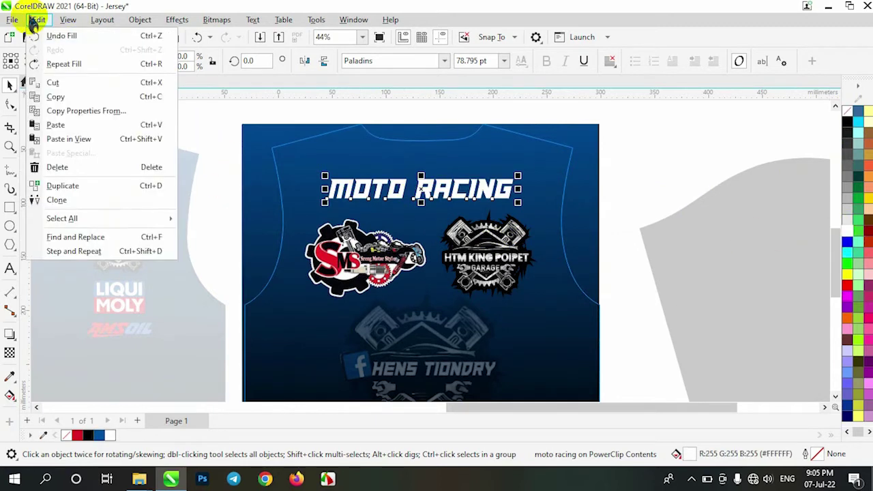
pyautogui.click(56, 97)
pyautogui.click(39, 19)
pyautogui.click(56, 97)
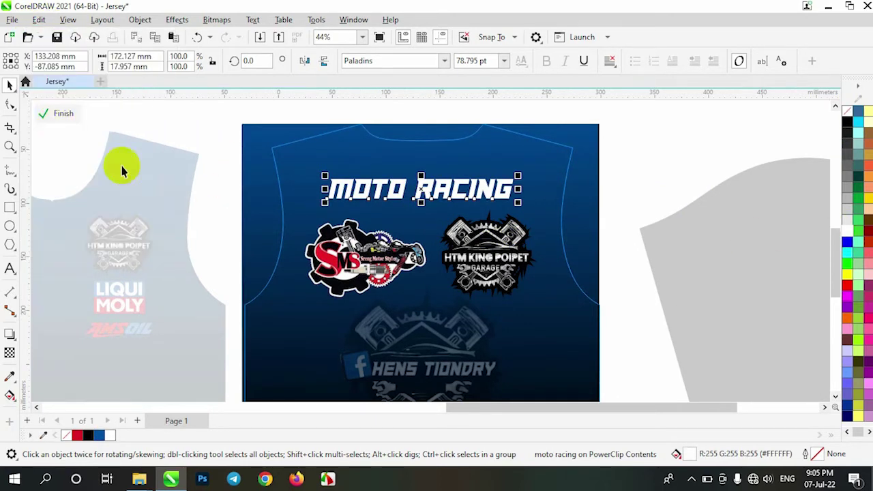
pyautogui.click(112, 436)
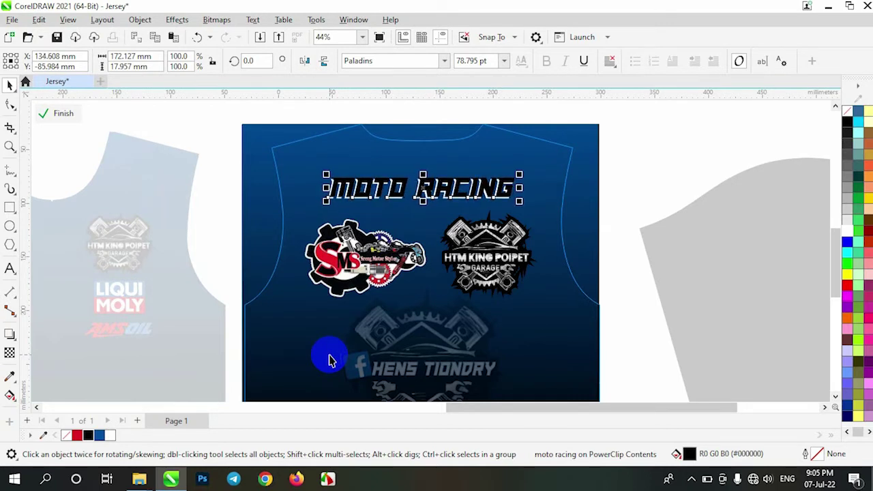
# Step: Deselect the text and finish editing the back jersey PowerClip
pyautogui.press('Escape')
pyautogui.scroll(-3, 444, 253)
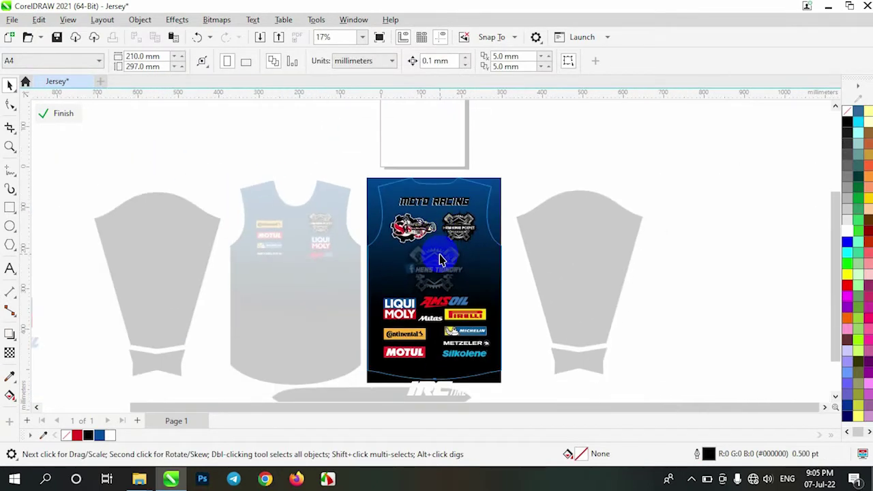
pyautogui.scroll(-1, 409, 225)
pyautogui.click(60, 113)
pyautogui.scroll(2, 361, 181)
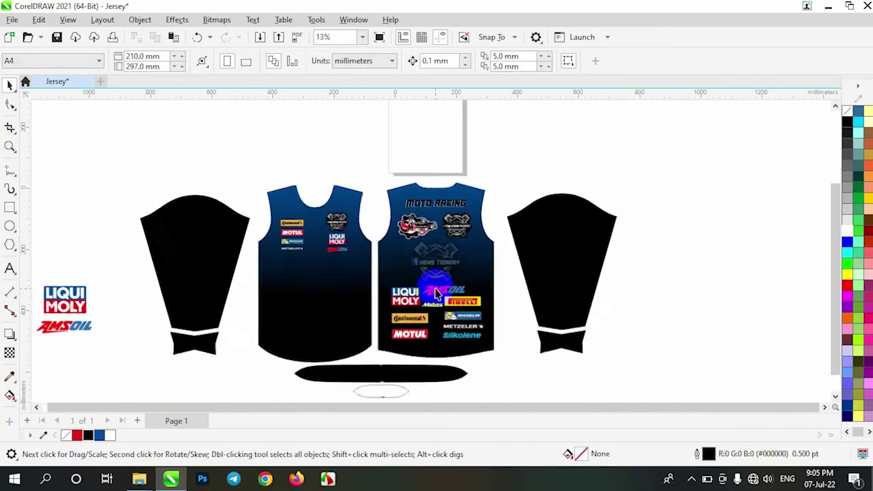
# Step: Enlarge the front's left logo column to 120% and move it up and right
pyautogui.click(274, 222)
pyautogui.click(65, 115)
pyautogui.scroll(4, 266, 253)
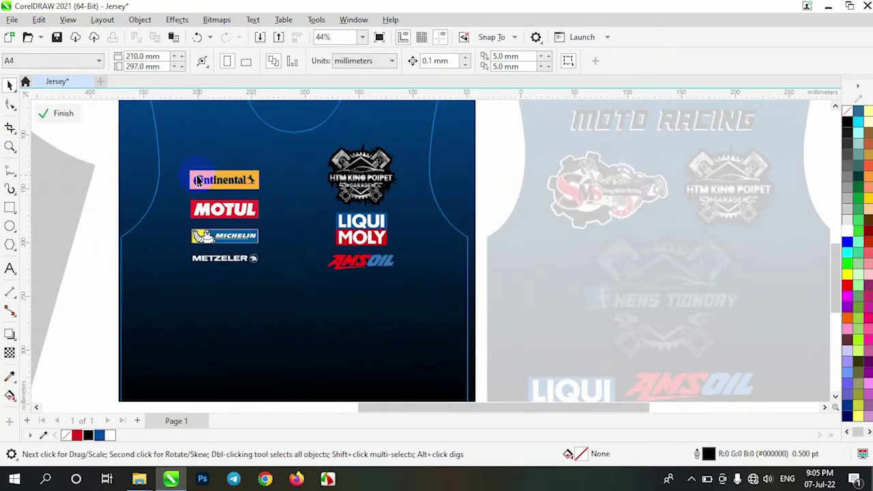
pyautogui.moveTo(280, 283); pyautogui.dragTo(280, 283)
pyautogui.moveTo(186, 267); pyautogui.dragTo(166, 288)
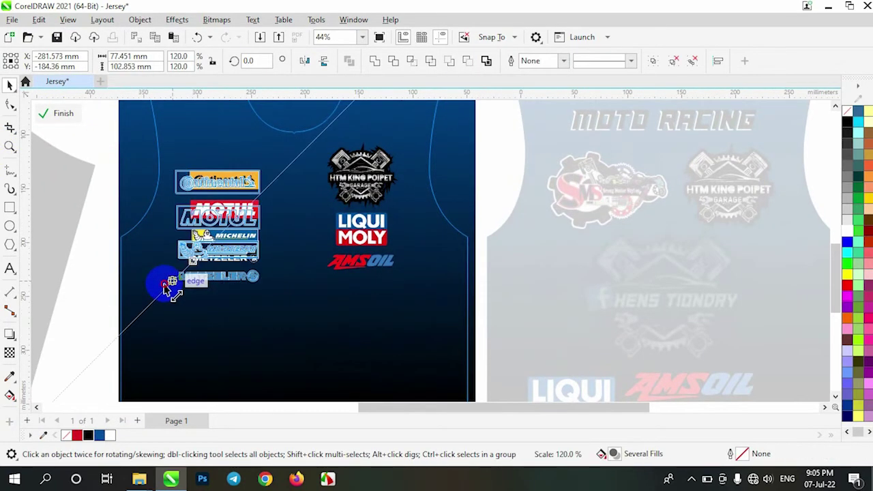
pyautogui.moveTo(239, 183); pyautogui.dragTo(243, 179)
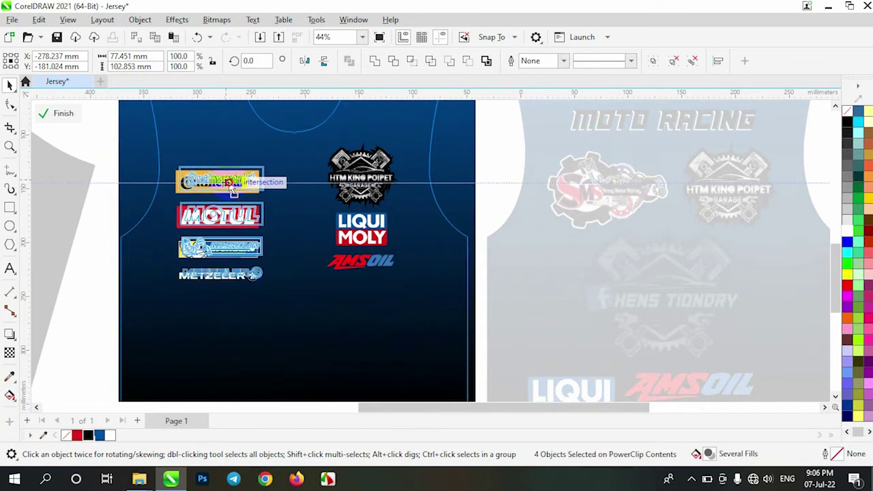
pyautogui.moveTo(471, 133)
pyautogui.mouseDown()
pyautogui.moveTo(327, 287)
pyautogui.moveTo(311, 289)
pyautogui.mouseUp()
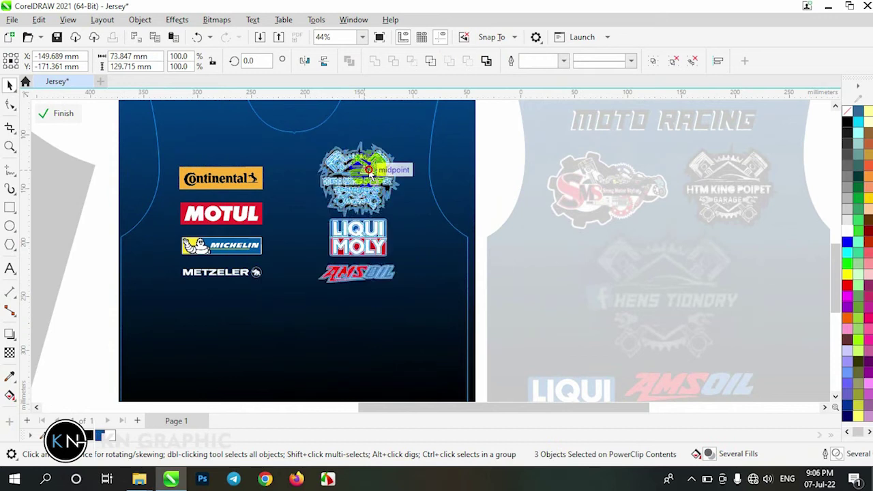
pyautogui.click(474, 159)
# Step: Finish editing the front jersey PowerClip and deselect everything
pyautogui.scroll(-2, 360, 218)
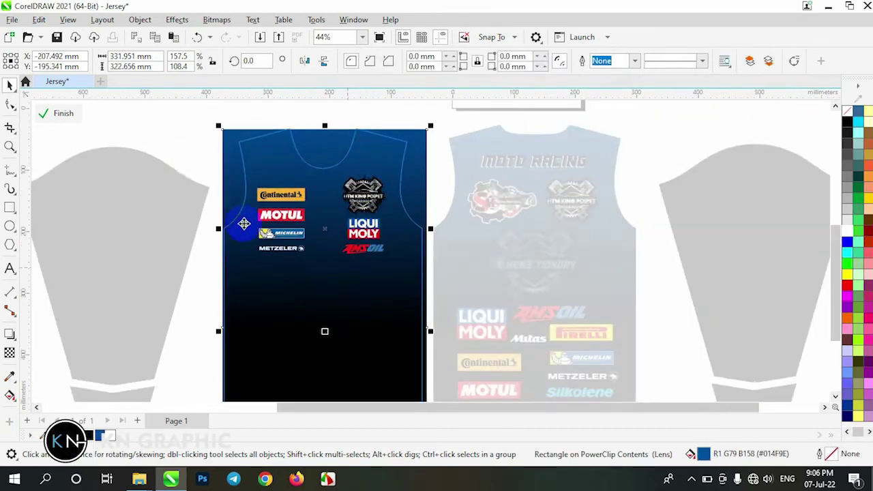
pyautogui.click(64, 113)
pyautogui.scroll(-3, 293, 293)
pyautogui.scroll(1, 213, 344)
pyautogui.click(214, 343)
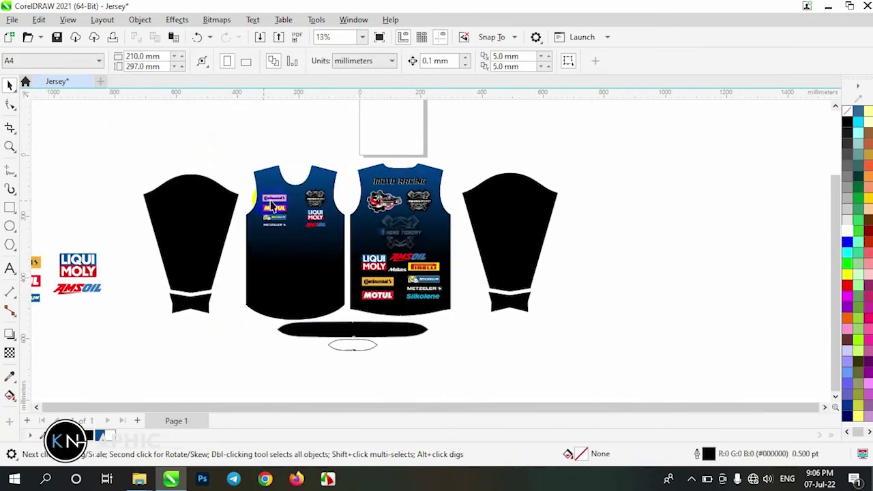
pyautogui.scroll(-2, 204, 270)
pyautogui.scroll(1, 171, 273)
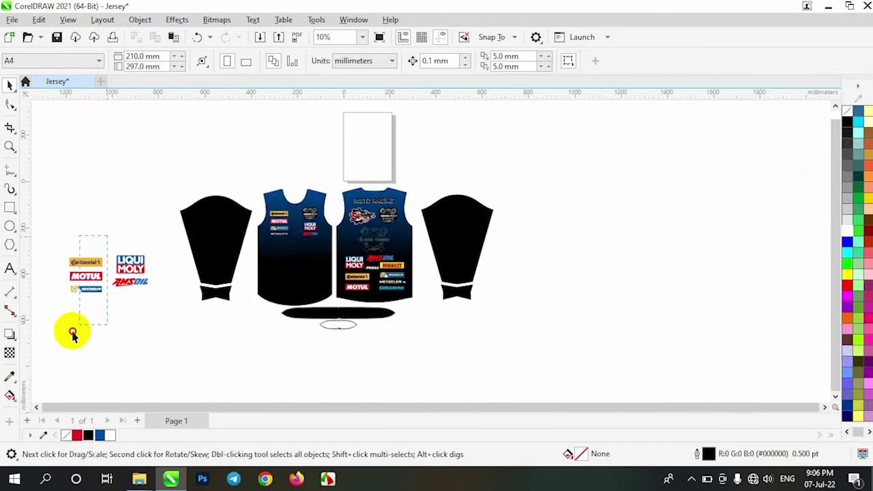
# Step: PowerClip the Continental, MOTUL and MICHELIN logos into the left sleeve and move them up
pyautogui.moveTo(72, 331); pyautogui.dragTo(153, 251)
pyautogui.rightClick(79, 273)
pyautogui.click(124, 274)
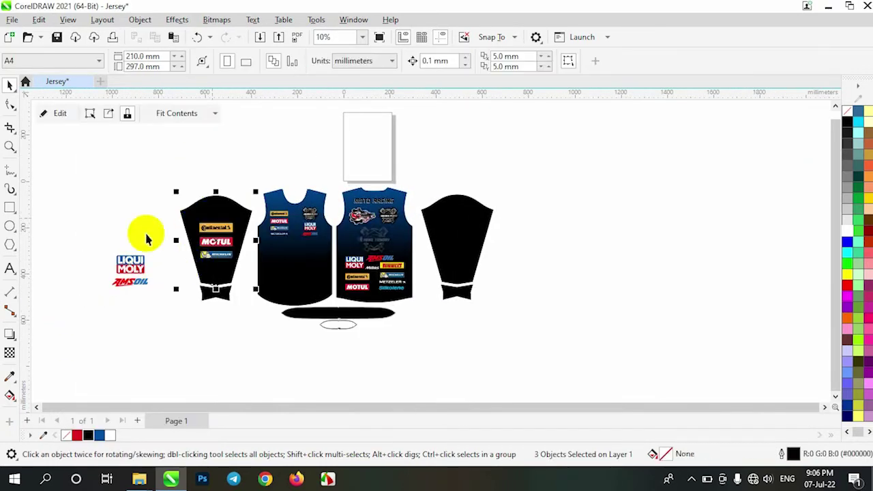
pyautogui.click(205, 249)
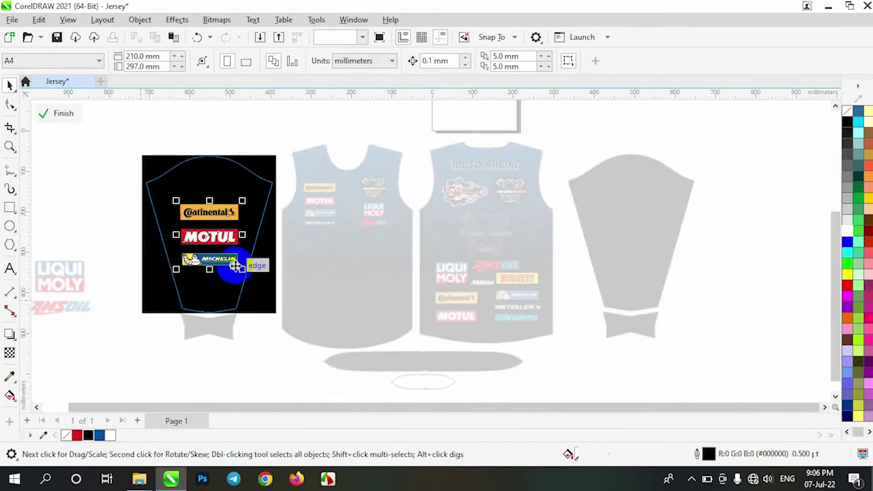
pyautogui.moveTo(250, 274); pyautogui.dragTo(207, 189)
pyautogui.click(190, 223)
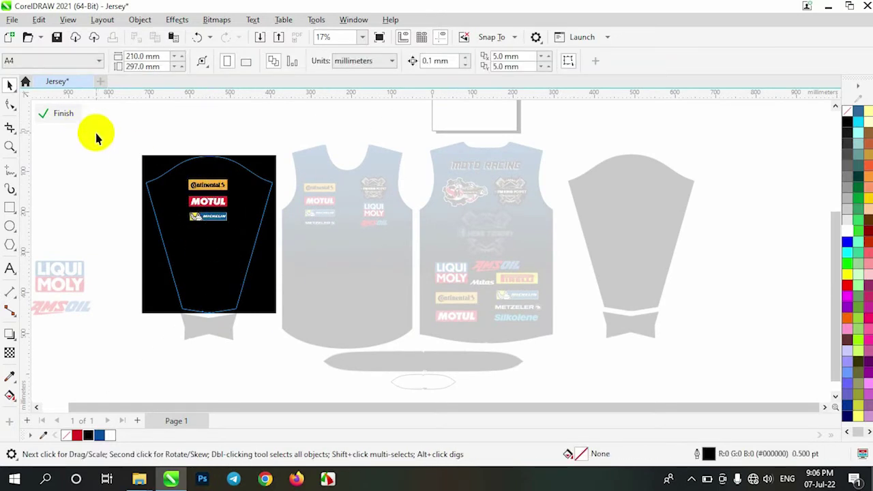
pyautogui.click(60, 113)
# Step: PowerClip the LIQUI MOLY and AMSOIL logos inside the right sleeve
pyautogui.scroll(-1, 171, 218)
pyautogui.click(91, 296)
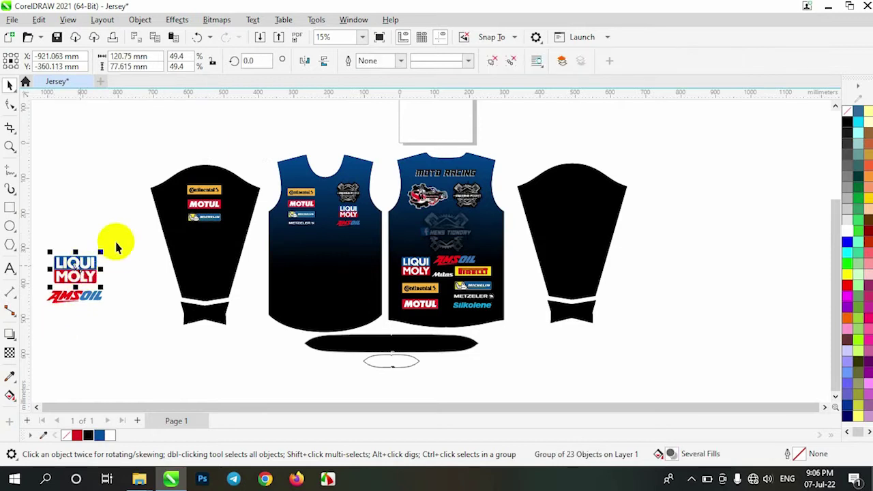
pyautogui.rightClick(109, 269)
pyautogui.click(126, 270)
pyautogui.click(620, 188)
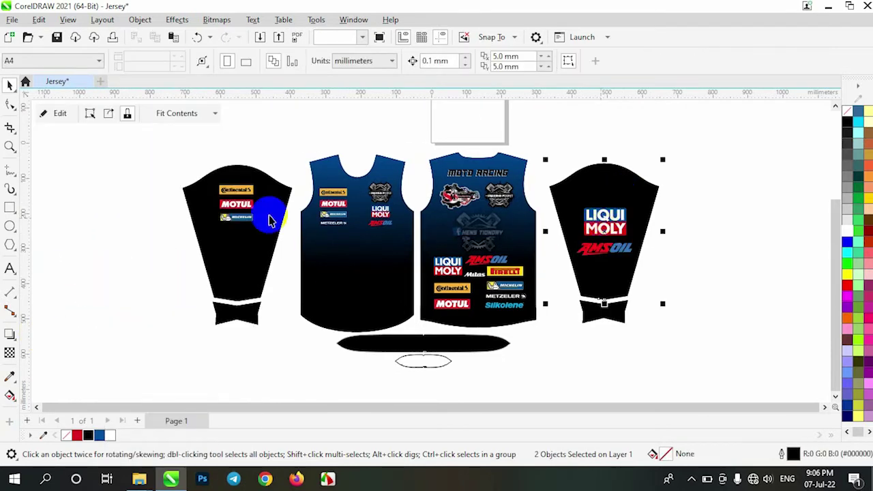
# Step: Enlarge the Continental, MOTUL and MICHELIN logos slightly inside the left sleeve
pyautogui.click(269, 219)
pyautogui.click(65, 114)
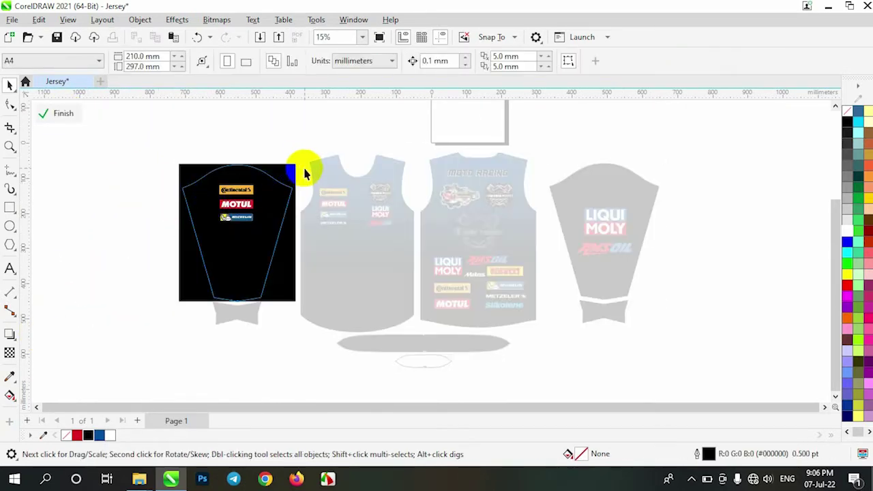
pyautogui.moveTo(248, 236)
pyautogui.mouseDown()
pyautogui.moveTo(265, 235)
pyautogui.moveTo(240, 230)
pyautogui.mouseUp()
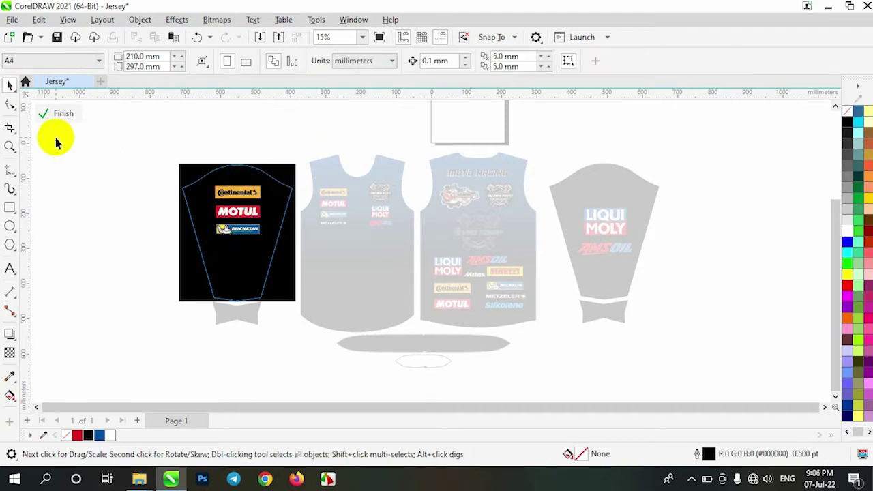
pyautogui.click(63, 114)
# Step: Move the LIQUI MOLY and AMSOIL logos higher inside the right sleeve
pyautogui.click(631, 228)
pyautogui.click(60, 113)
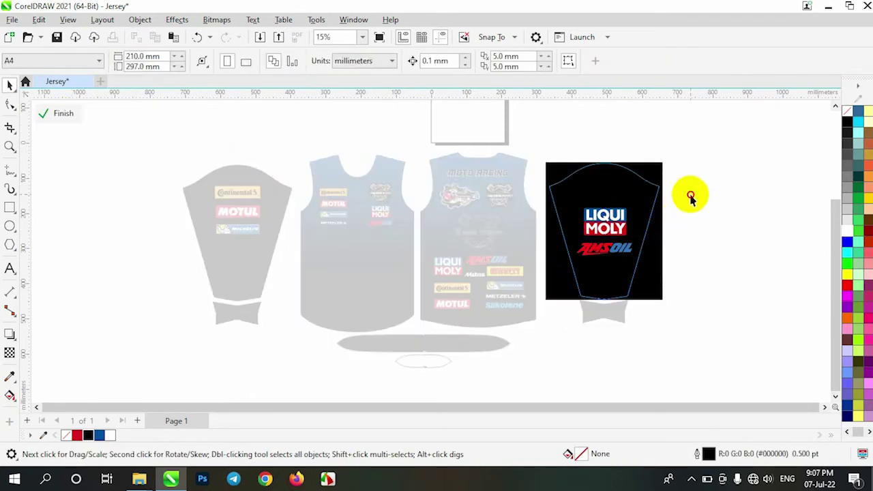
pyautogui.moveTo(665, 195); pyautogui.dragTo(580, 264)
pyautogui.moveTo(599, 235); pyautogui.dragTo(605, 197)
pyautogui.click(60, 113)
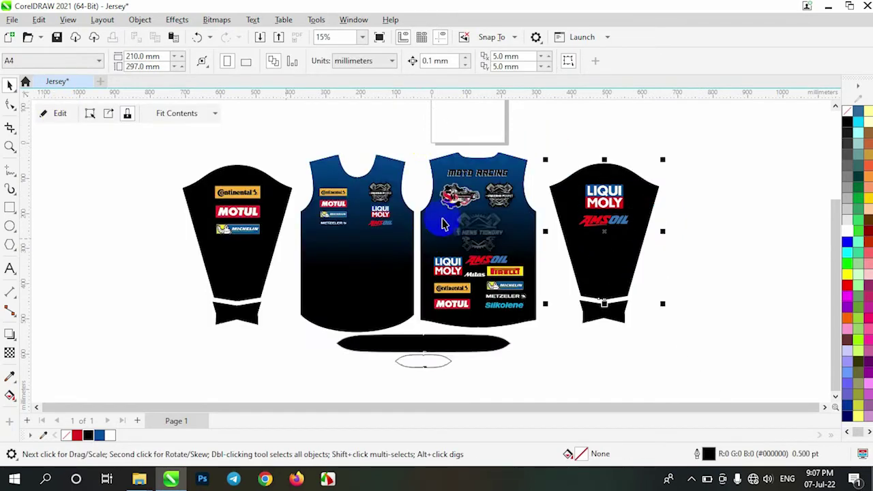
pyautogui.press('Escape')
pyautogui.scroll(-1, 409, 243)
# Step: Export the front jersey's PowerClip contents as front.png into Desktop > CorelDraw Jersey
pyautogui.scroll(1, 399, 235)
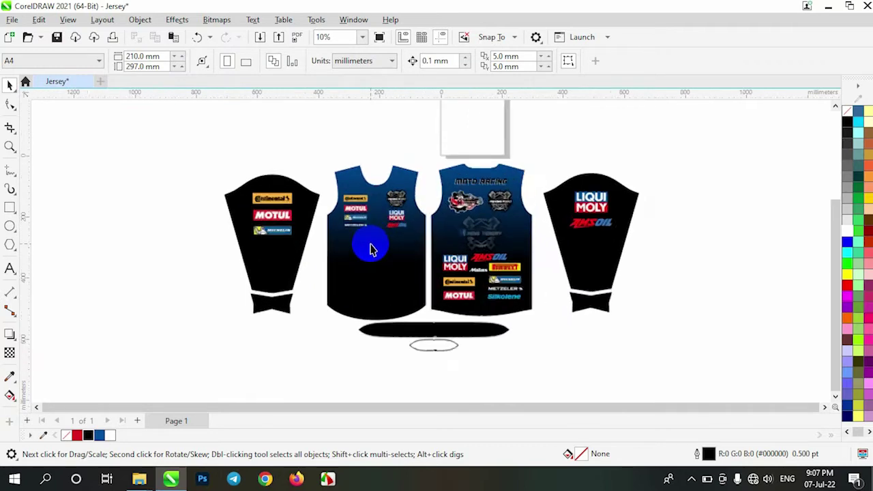
pyautogui.click(370, 248)
pyautogui.click(39, 111)
pyautogui.click(438, 278)
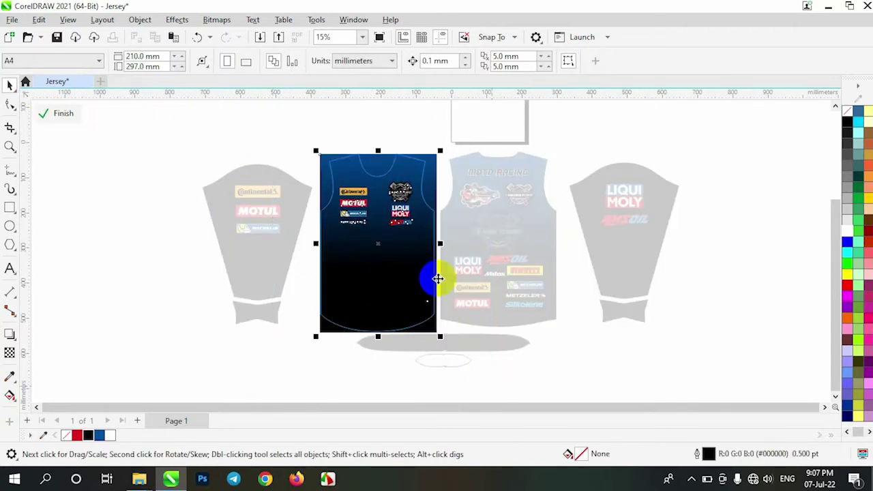
pyautogui.click(278, 37)
pyautogui.click(184, 164)
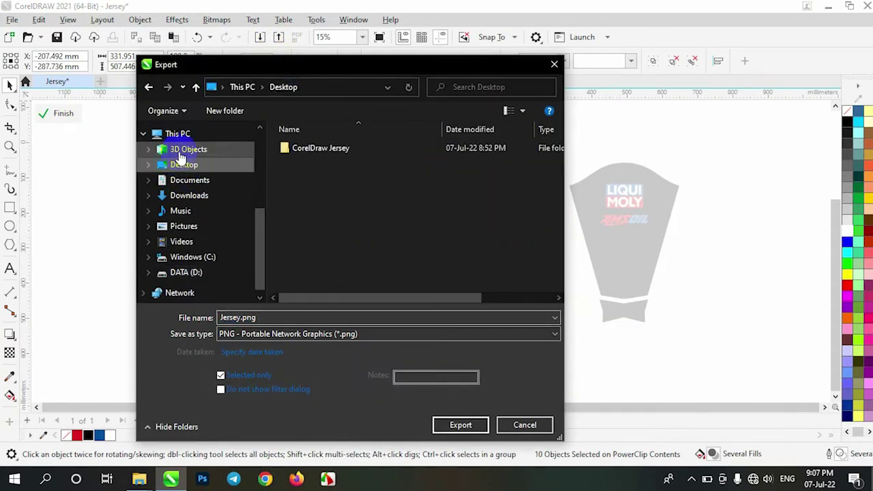
pyautogui.doubleClick(309, 150)
pyautogui.write('front')
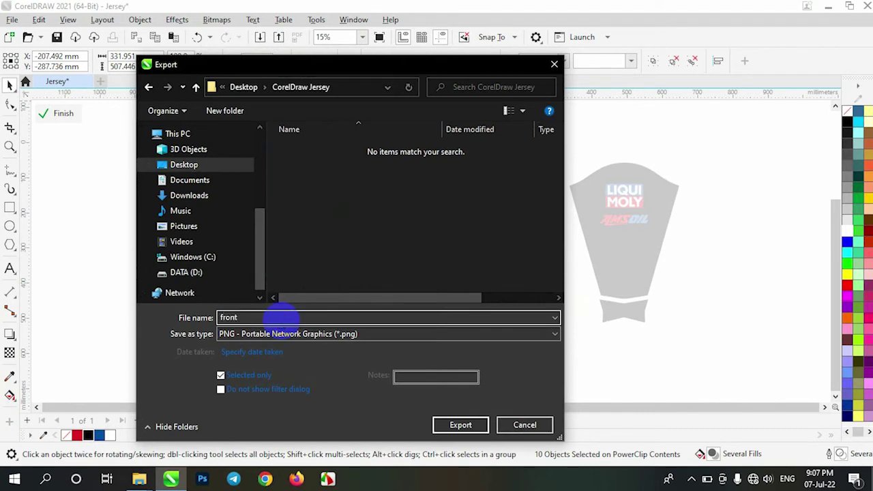
pyautogui.press('Return')
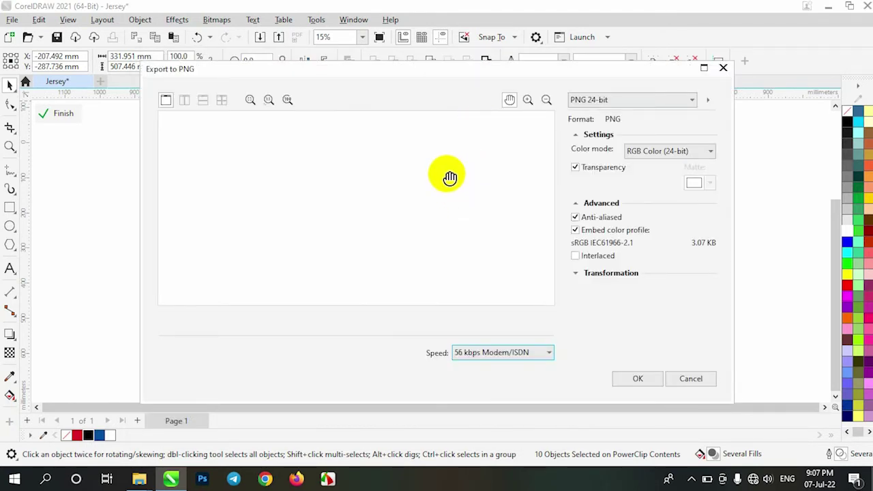
pyautogui.click(634, 378)
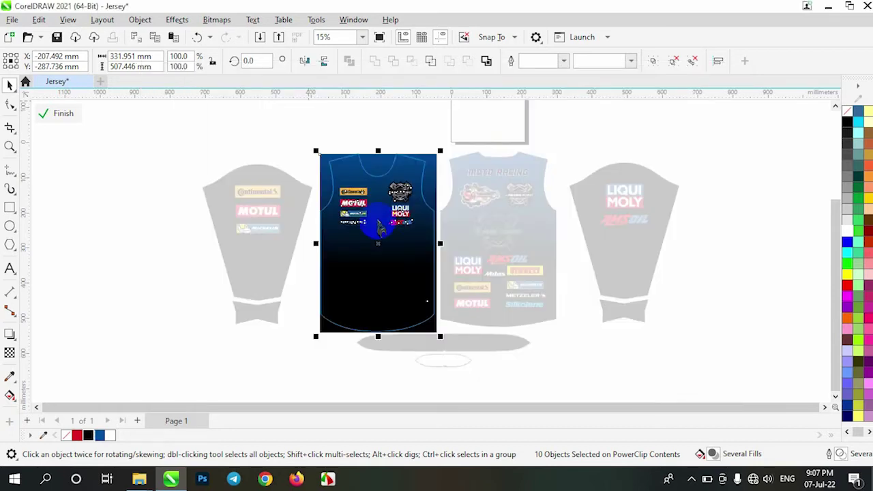
pyautogui.click(92, 121)
pyautogui.click(538, 214)
# Step: Inside the back PowerClip, move the IRC TIRE logo to the jersey's bottom
pyautogui.click(43, 114)
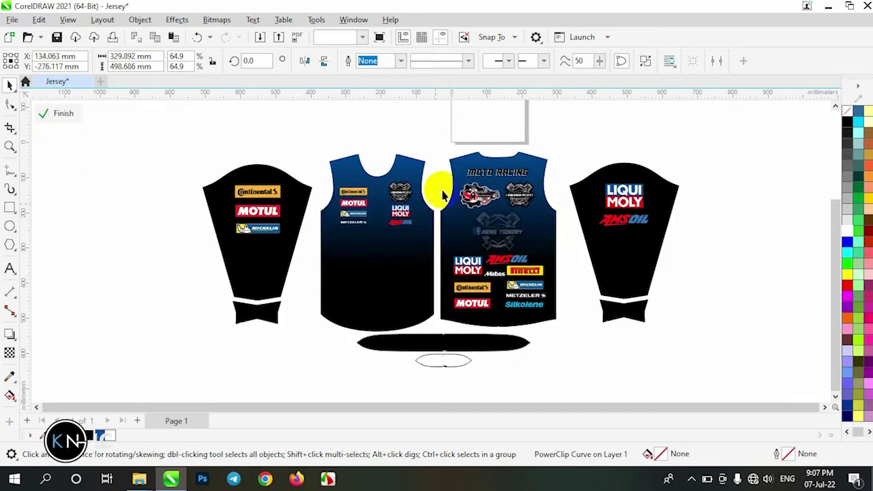
pyautogui.moveTo(432, 209); pyautogui.dragTo(565, 341)
pyautogui.scroll(1, 546, 338)
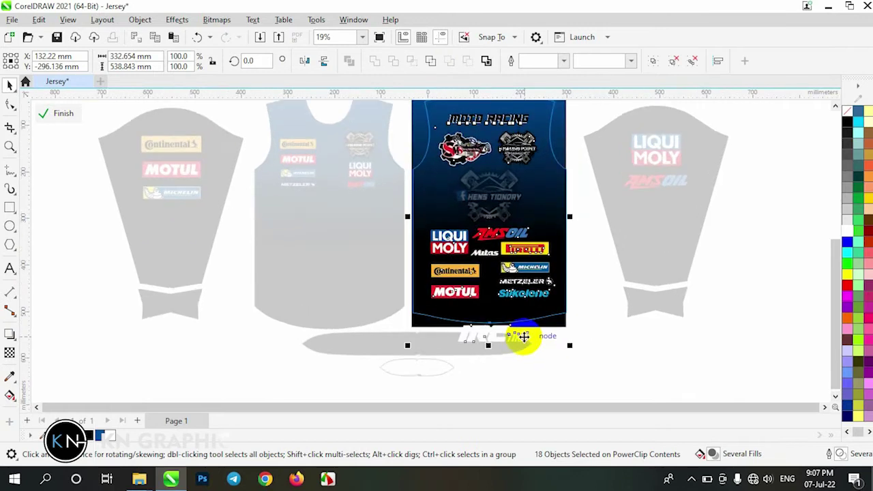
pyautogui.scroll(1, 545, 328)
pyautogui.click(415, 351)
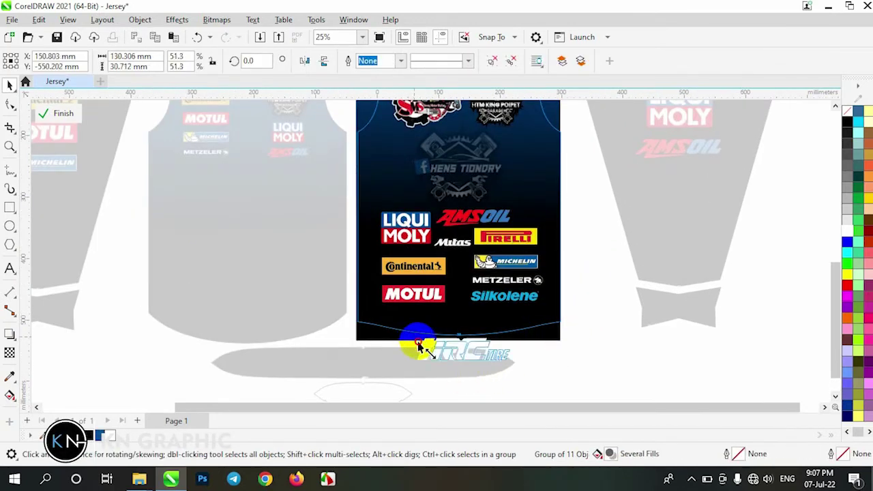
pyautogui.moveTo(416, 347)
pyautogui.mouseDown()
pyautogui.moveTo(478, 357)
pyautogui.moveTo(467, 323)
pyautogui.mouseUp()
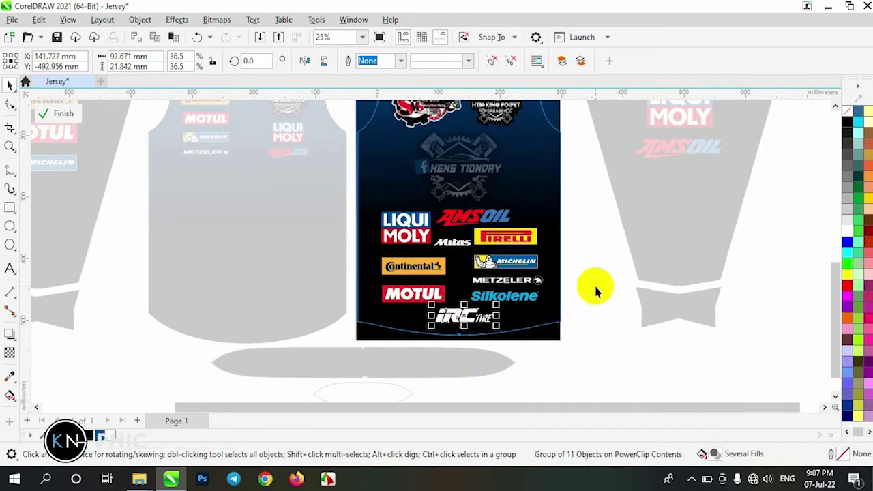
pyautogui.scroll(-1, 595, 288)
# Step: Select all back jersey contents and export them as back.png
pyautogui.hotkey('ctrl', 'a')
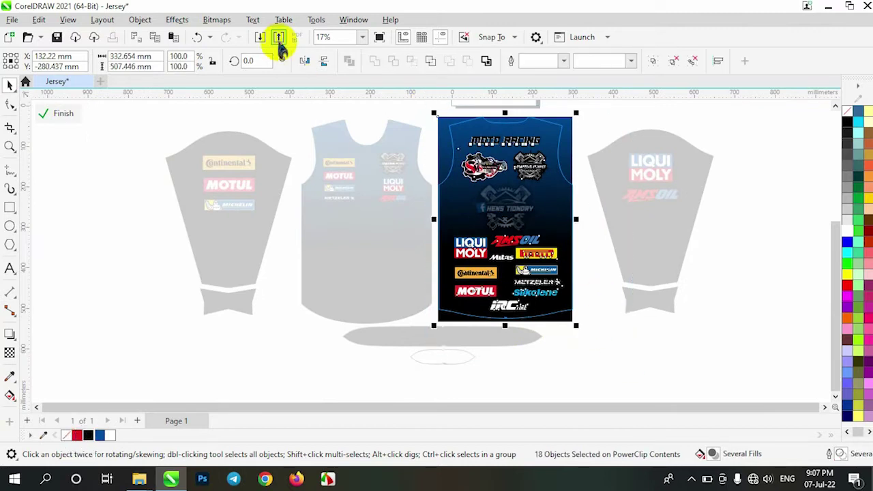
pyautogui.click(279, 39)
pyautogui.write('ck')
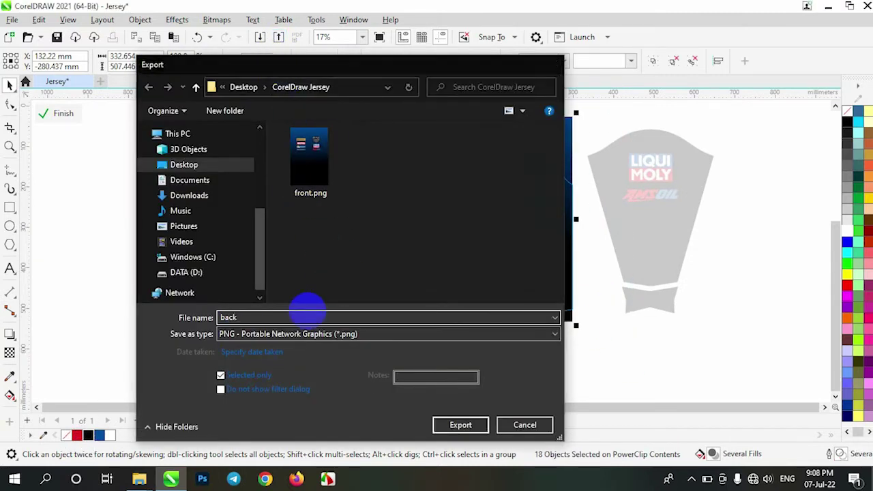
pyautogui.press('Return')
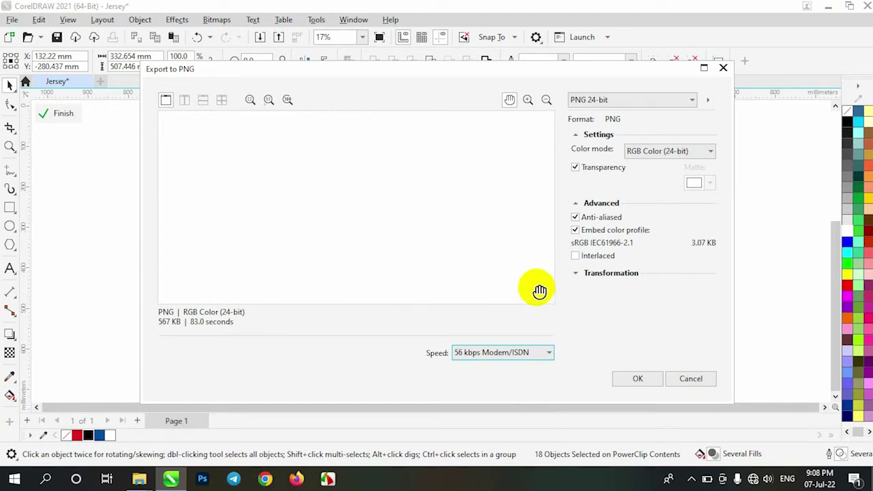
pyautogui.click(643, 379)
# Step: Copy the blue gradient background rectangle from the front jersey's PowerClip
pyautogui.click(54, 114)
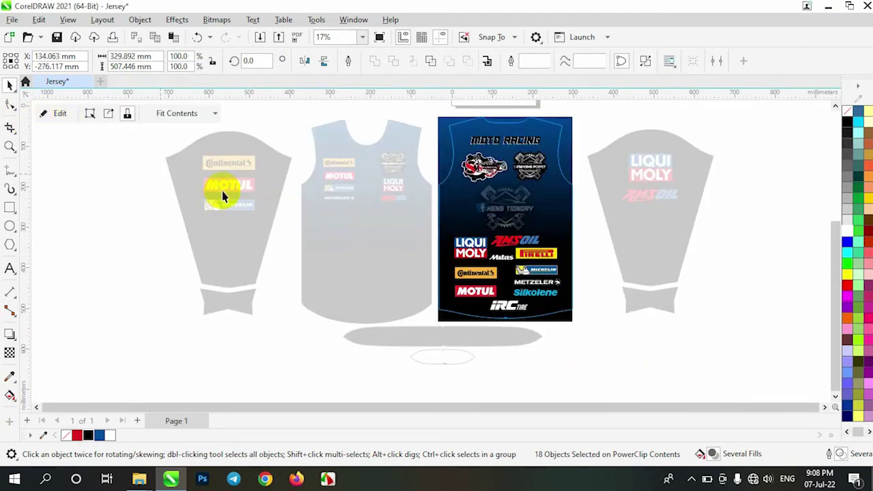
pyautogui.click(224, 195)
pyautogui.click(55, 112)
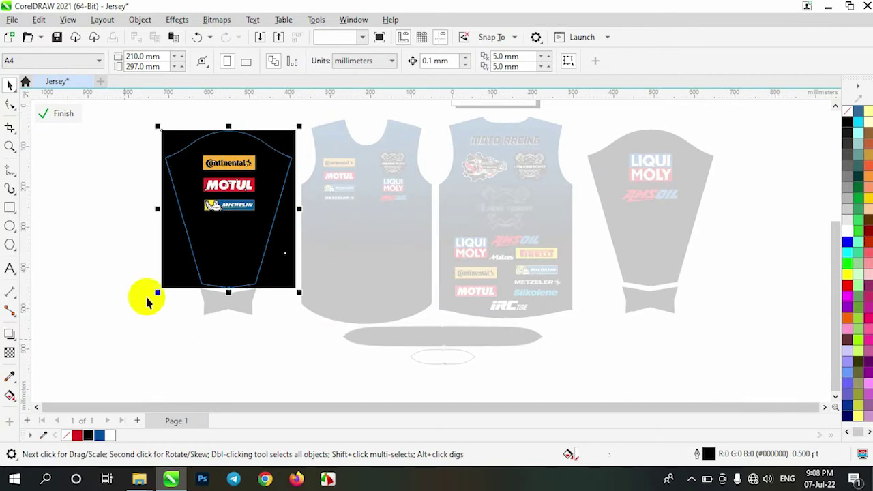
pyautogui.click(55, 113)
pyautogui.doubleClick(281, 179)
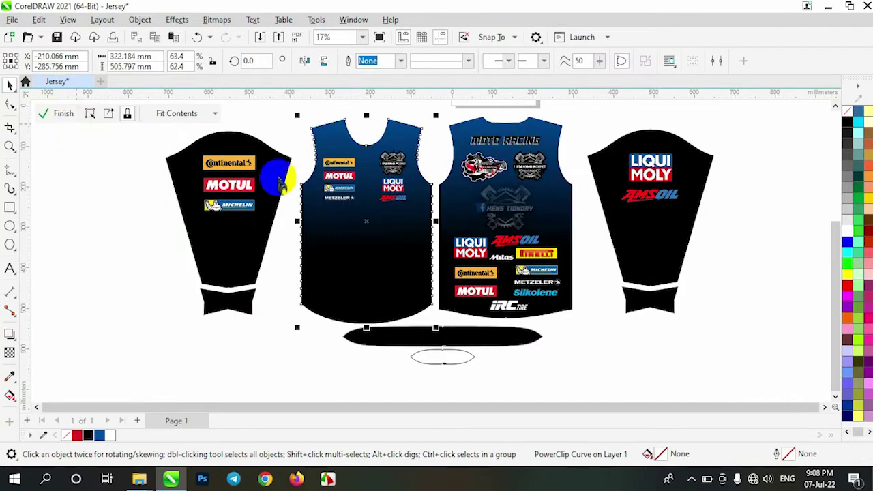
pyautogui.click(41, 21)
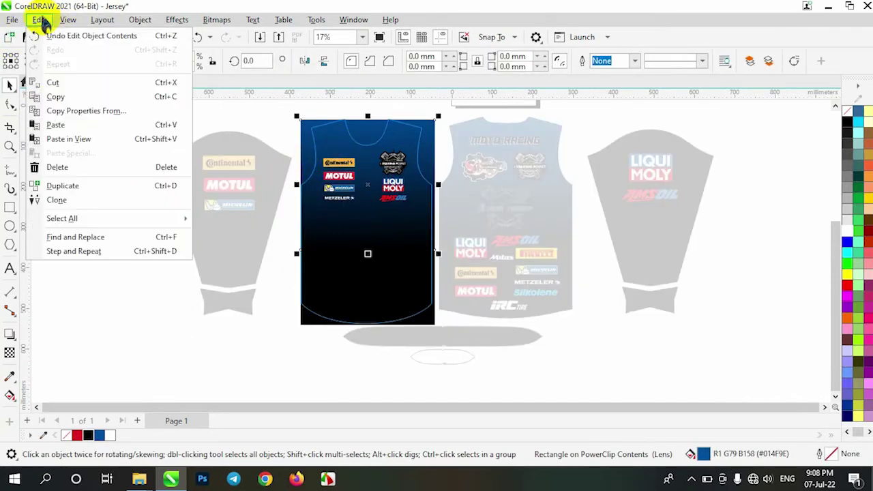
pyautogui.click(54, 97)
# Step: Paste the blue gradient into the left sleeve's PowerClip and position it over the sleeve
pyautogui.click(59, 109)
pyautogui.click(55, 113)
pyautogui.click(68, 128)
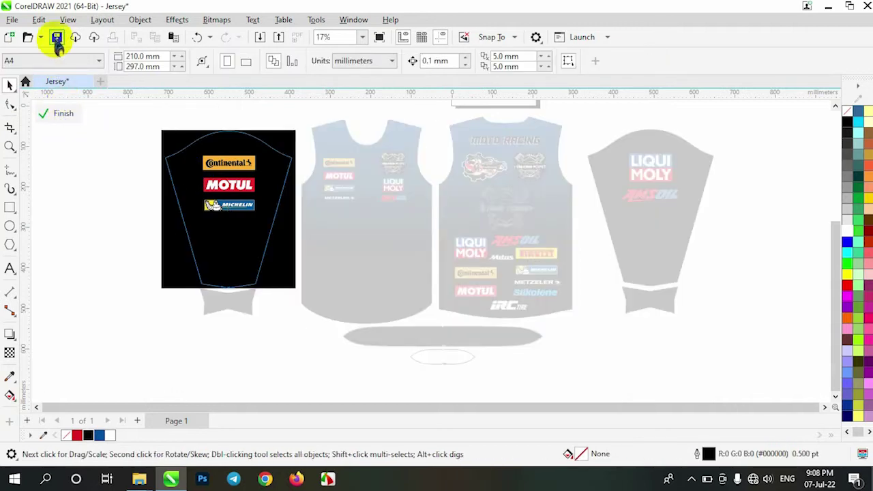
pyautogui.click(39, 19)
pyautogui.click(54, 131)
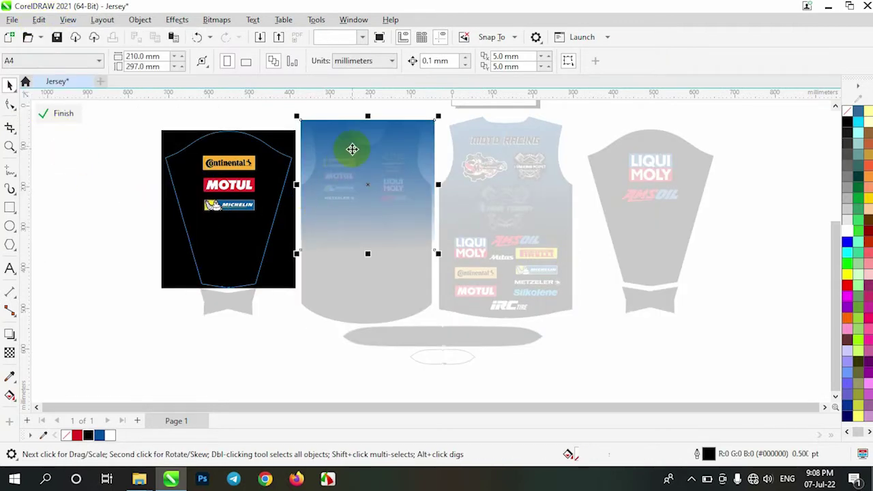
pyautogui.moveTo(351, 146); pyautogui.dragTo(210, 153)
# Step: Send the gradient behind the logos and the black shape behind the gradient
pyautogui.scroll(2, 212, 187)
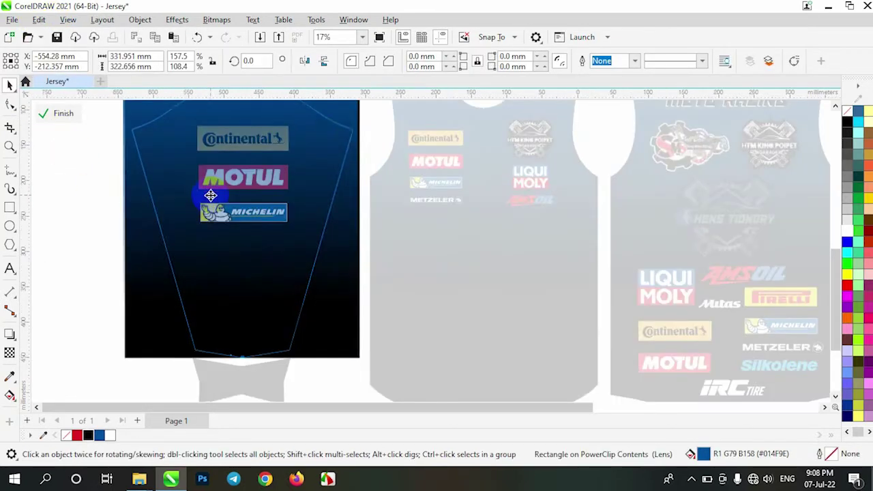
pyautogui.click(836, 106)
pyautogui.rightClick(328, 161)
pyautogui.click(346, 364)
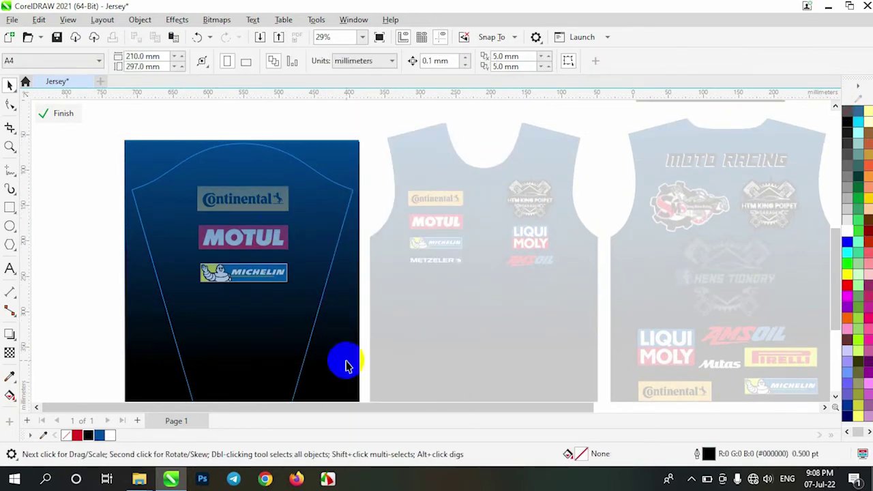
pyautogui.scroll(-2, 305, 236)
pyautogui.rightClick(313, 212)
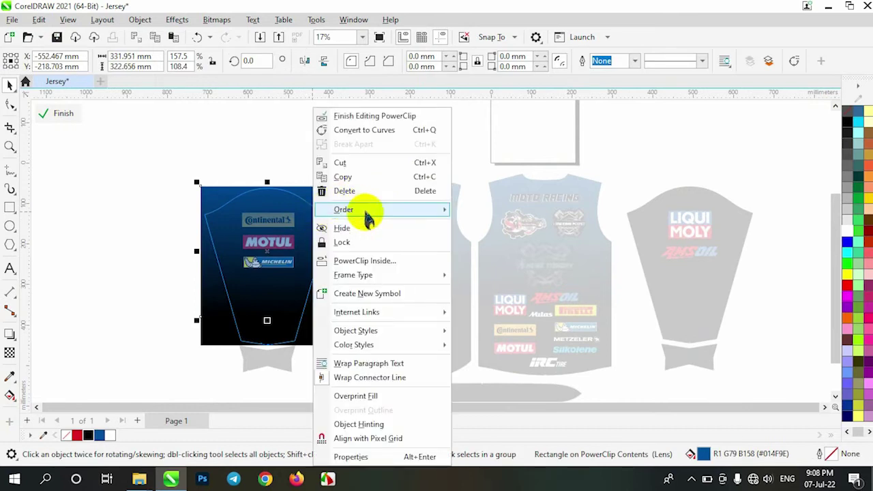
pyautogui.click(502, 257)
pyautogui.rightClick(310, 341)
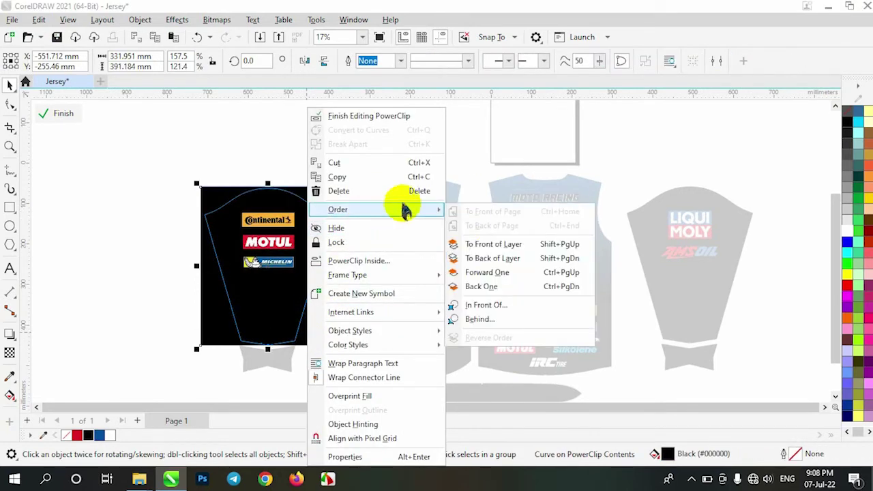
pyautogui.click(493, 255)
# Step: Export the left sleeve's five objects as right.png and finish editing the PowerClip
pyautogui.moveTo(336, 334); pyautogui.dragTo(244, 360)
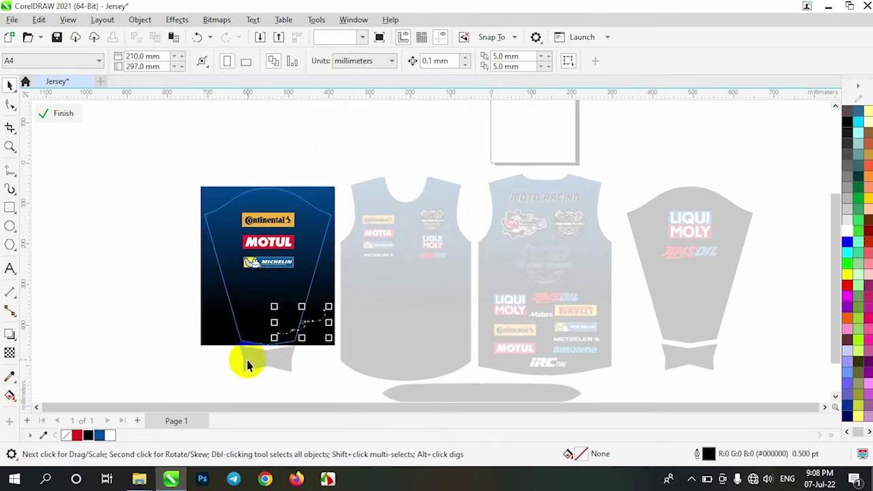
pyautogui.click(319, 353)
pyautogui.moveTo(174, 157); pyautogui.dragTo(400, 380)
pyautogui.click(279, 37)
pyautogui.write('right')
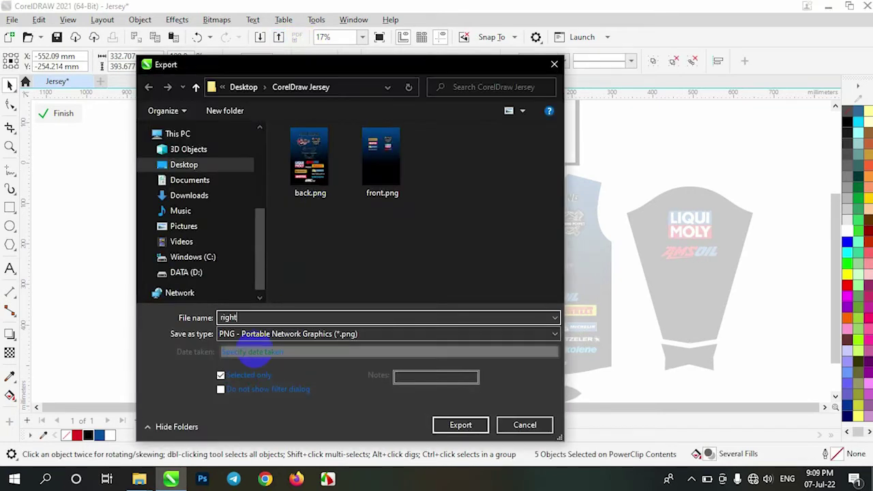
pyautogui.press('Return')
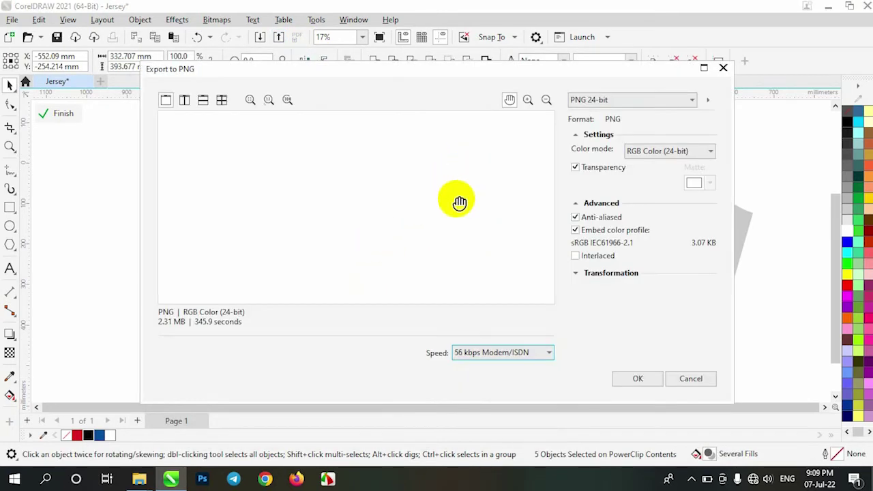
pyautogui.click(636, 379)
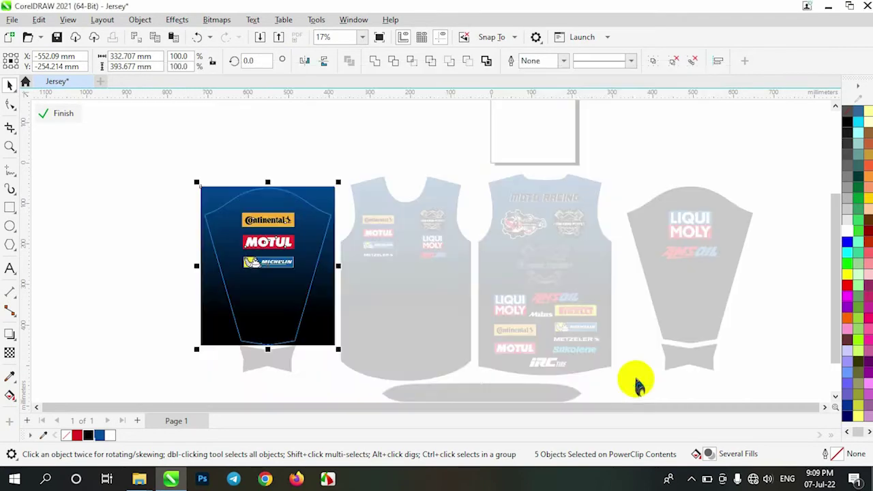
pyautogui.click(60, 114)
# Step: Paste the gradient rectangle into the LIQUI MOLY sleeve's PowerClip and position it
pyautogui.click(655, 241)
pyautogui.click(54, 114)
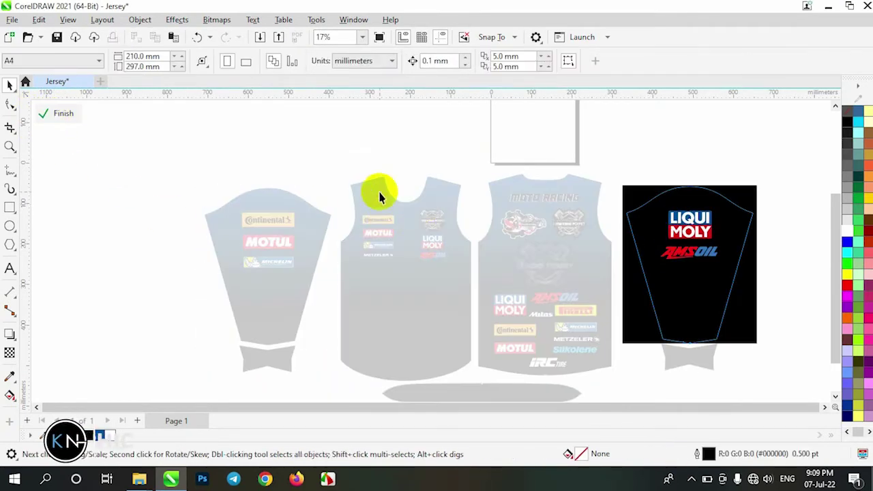
pyautogui.click(39, 19)
pyautogui.click(82, 141)
pyautogui.moveTo(425, 191); pyautogui.dragTo(710, 203)
# Step: Send the gradient behind the logos and the black shape behind the gradient
pyautogui.rightClick(731, 209)
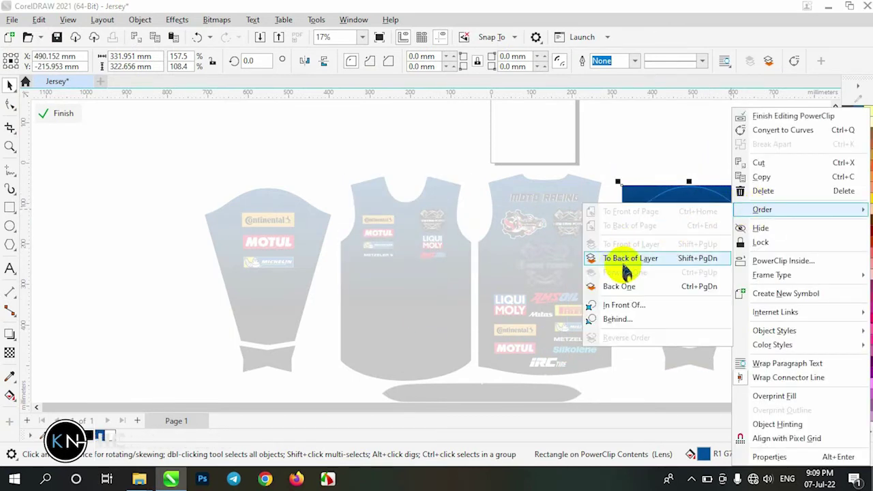
pyautogui.click(597, 257)
pyautogui.rightClick(632, 334)
pyautogui.click(662, 209)
pyautogui.click(507, 271)
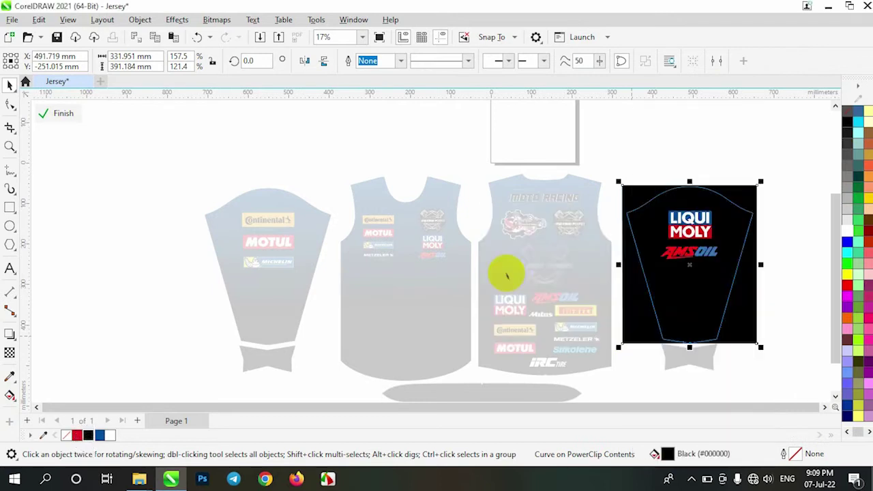
# Step: Export the LIQUI MOLY sleeve objects as left.png and finish editing the PowerClip
pyautogui.moveTo(805, 297)
pyautogui.mouseDown()
pyautogui.moveTo(676, 355)
pyautogui.moveTo(723, 353)
pyautogui.mouseUp()
pyautogui.scroll(-1, 723, 353)
pyautogui.click(278, 37)
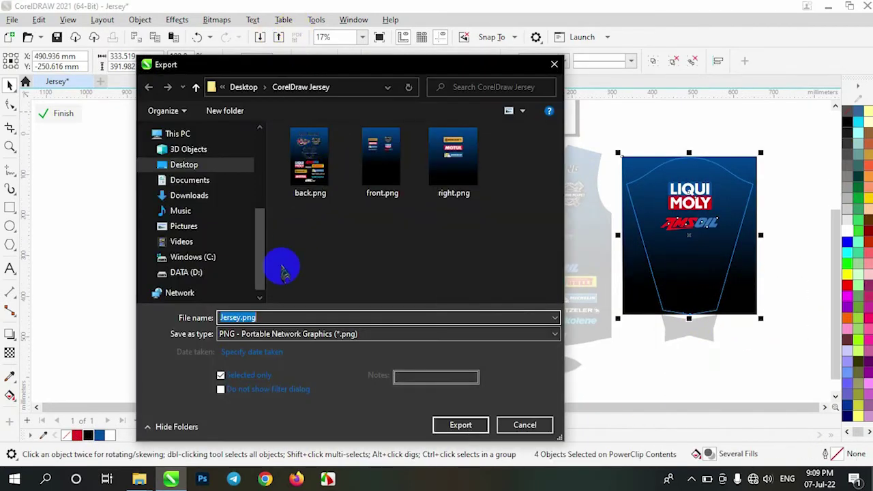
pyautogui.write('t')
pyautogui.press('Return')
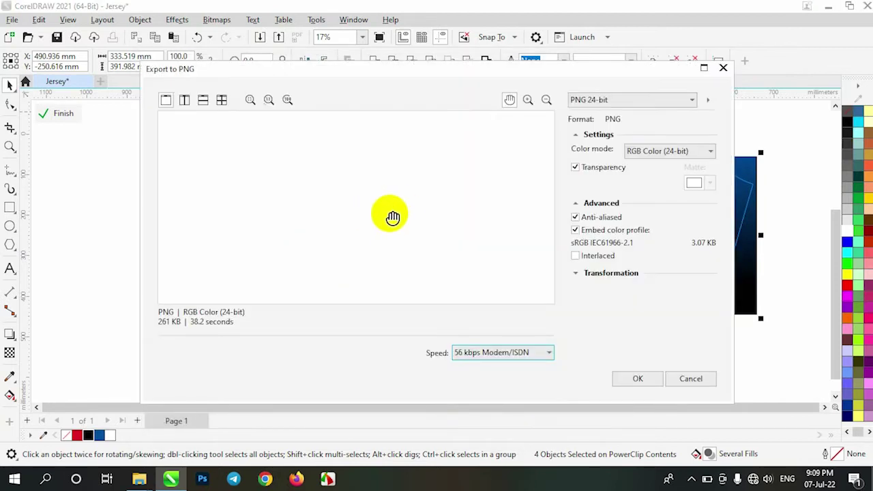
pyautogui.click(656, 385)
pyautogui.click(43, 113)
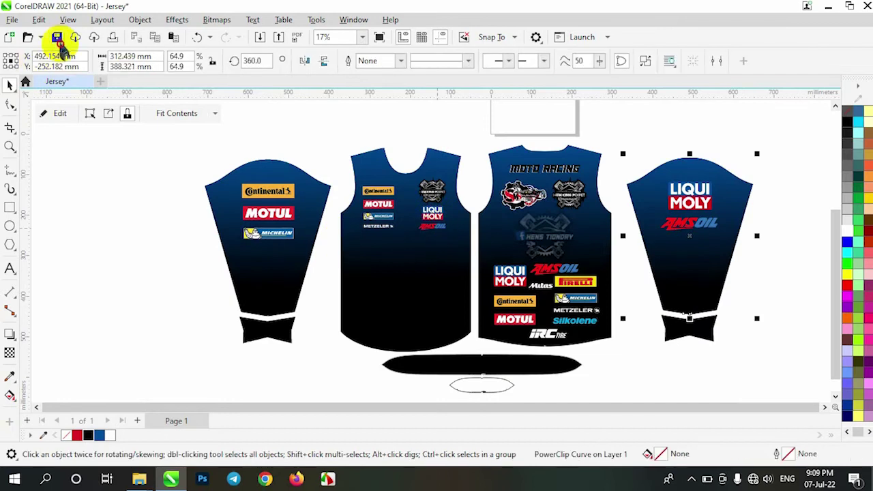
# Step: Save the drawing as Jersey.cdr in Desktop > CorelDraw Jersey
pyautogui.hotkey('ctrl', 's')
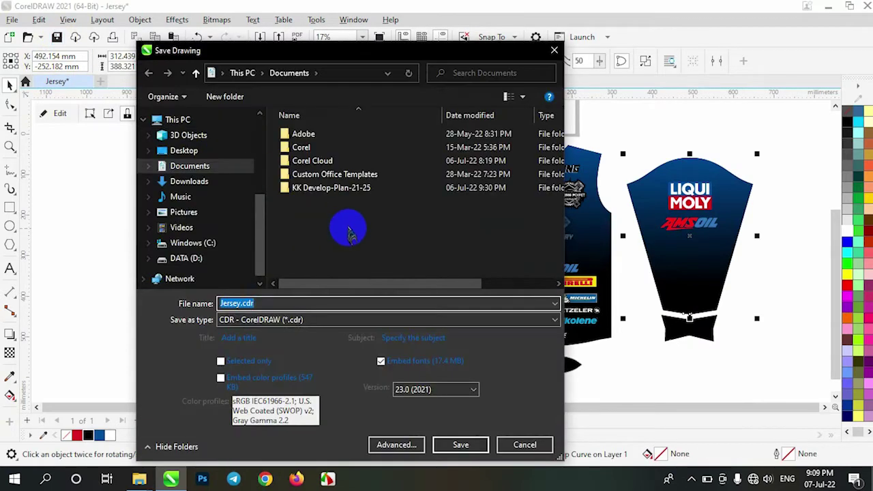
pyautogui.click(184, 150)
pyautogui.doubleClick(302, 135)
pyautogui.click(304, 300)
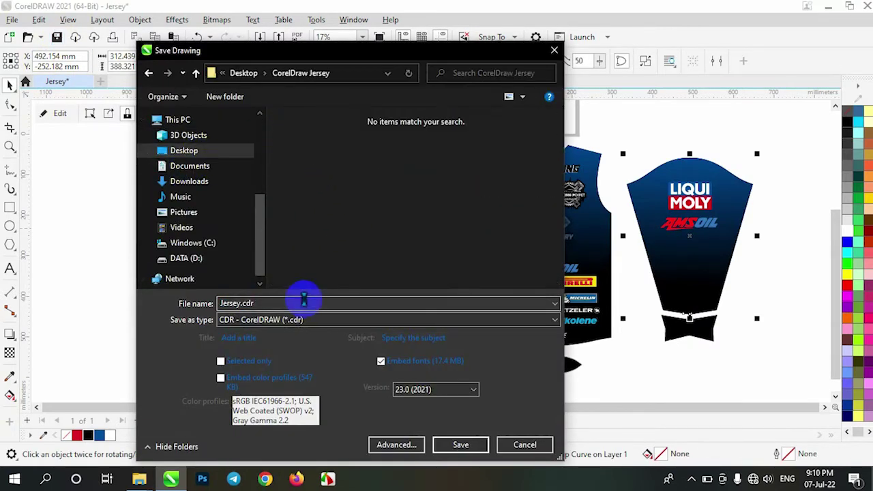
pyautogui.click(460, 445)
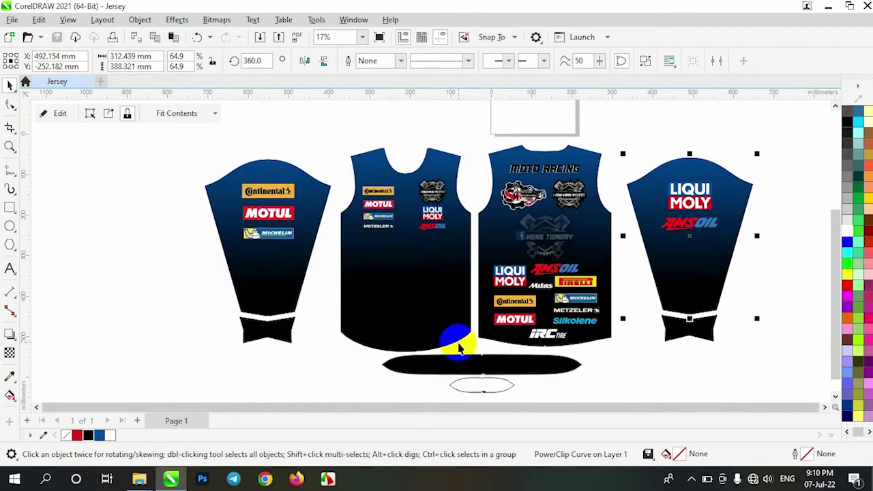
# Step: Open Sample.psd from the CorelDraw Jersey folder in Photoshop and close the Jersey drawing
pyautogui.click(368, 297)
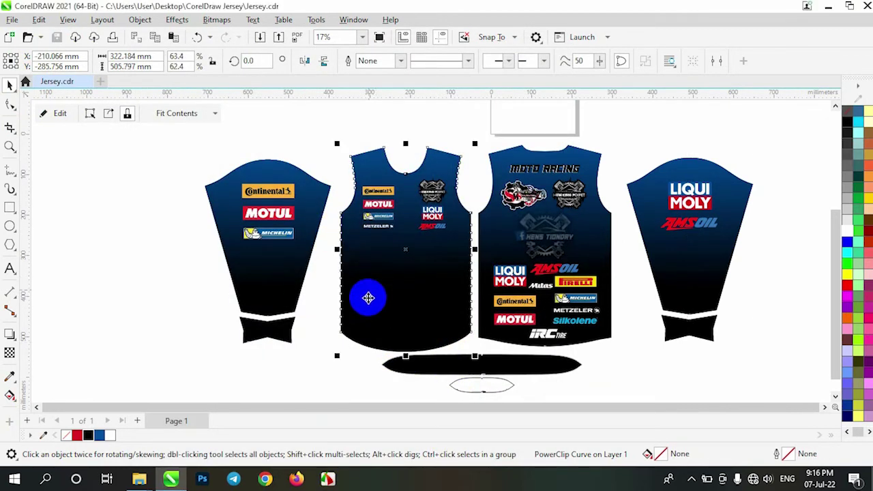
pyautogui.click(363, 419)
pyautogui.click(605, 92)
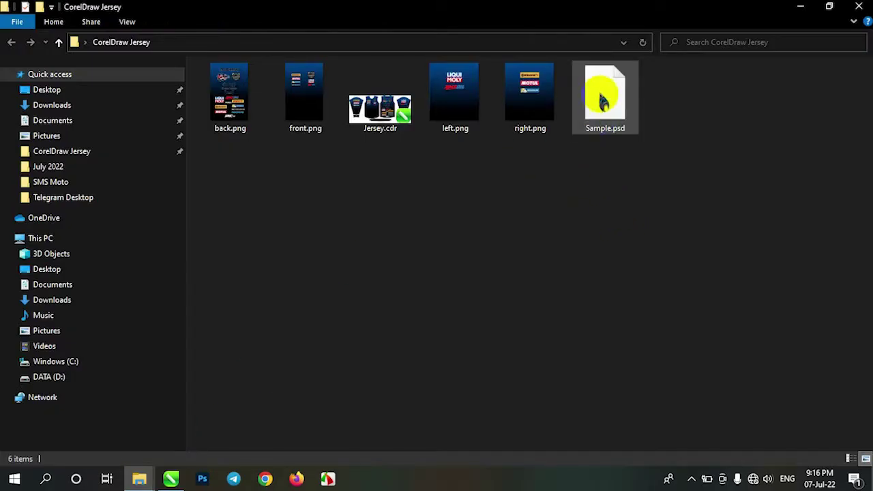
pyautogui.doubleClick(604, 116)
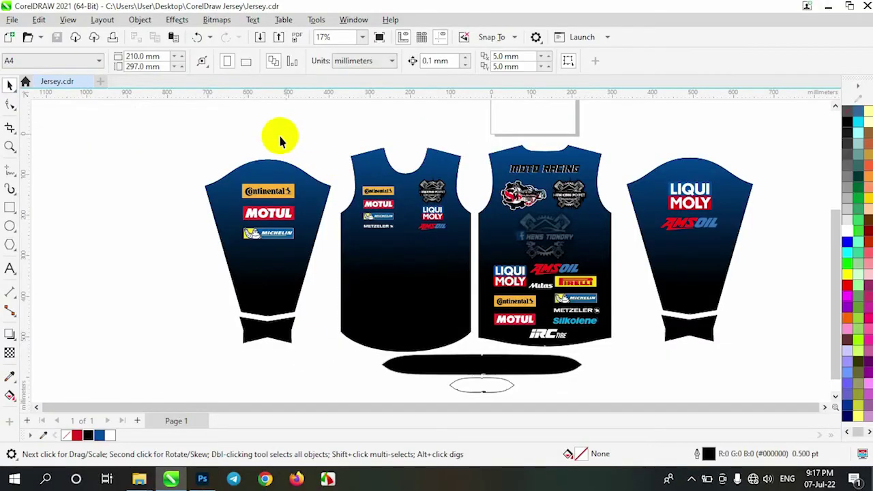
pyautogui.click(866, 7)
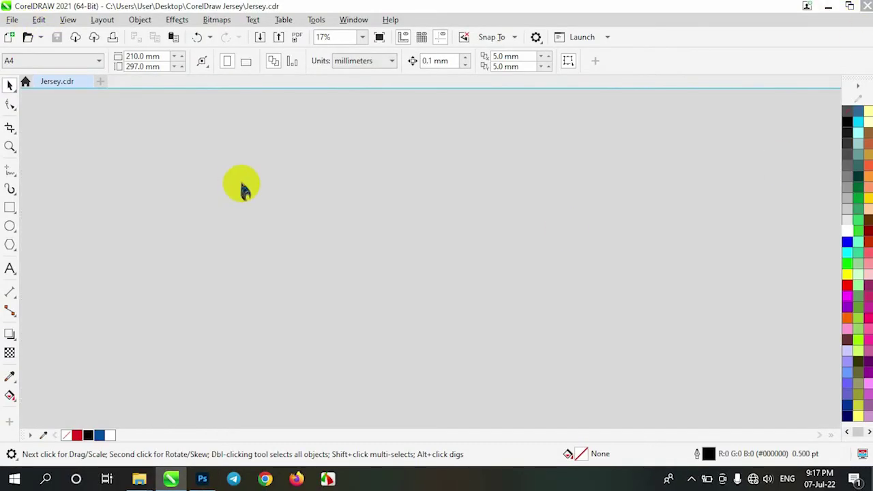
pyautogui.hotkey('alt', 'Tab')
# Step: Expand the front group and open the Mockup 1 smart object for editing
pyautogui.click(341, 334)
pyautogui.click(208, 208)
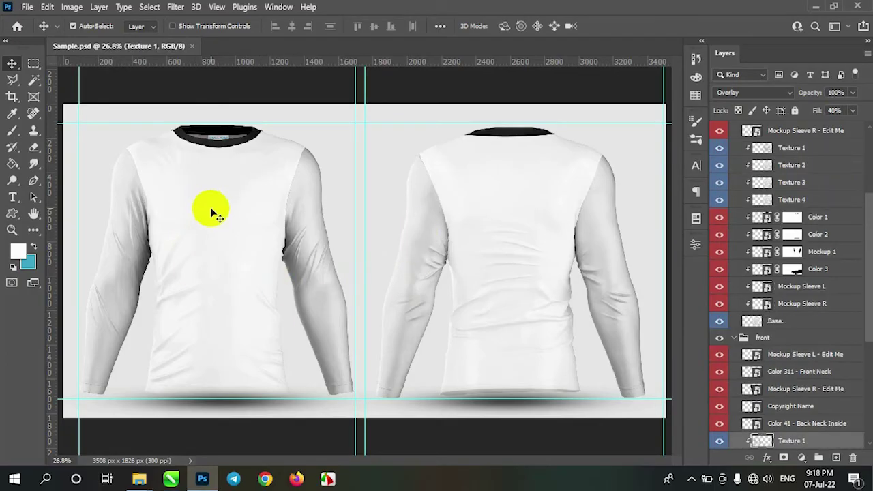
pyautogui.click(784, 339)
pyautogui.scroll(8, 751, 239)
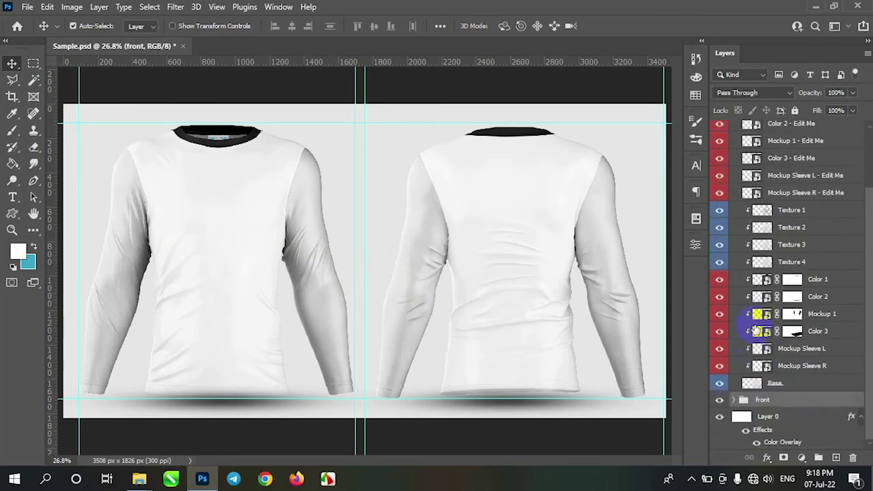
pyautogui.click(734, 163)
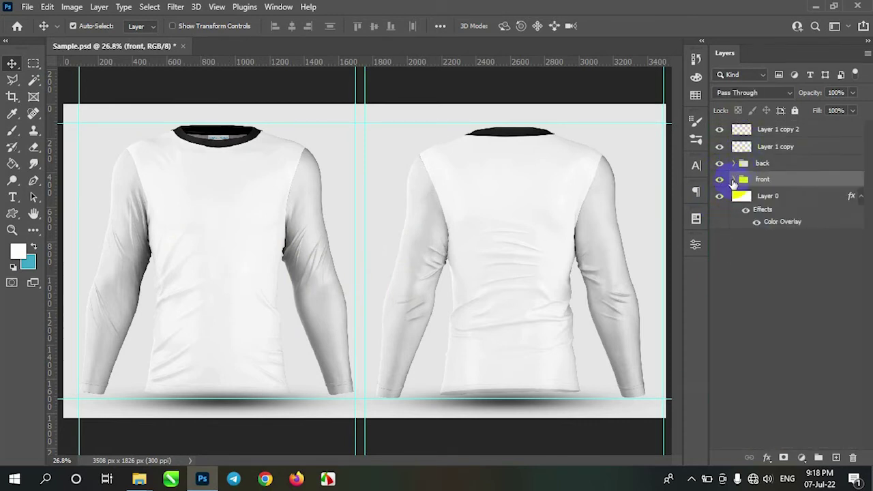
pyautogui.click(733, 179)
pyautogui.scroll(-3, 757, 404)
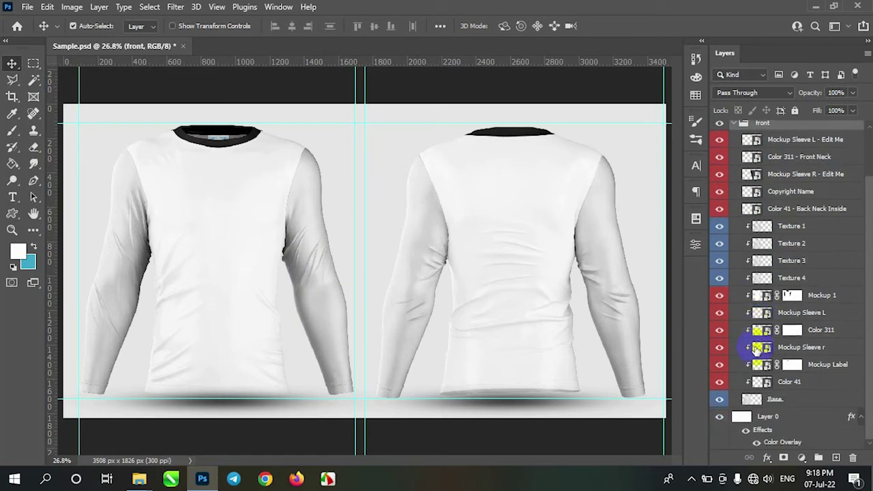
pyautogui.doubleClick(760, 296)
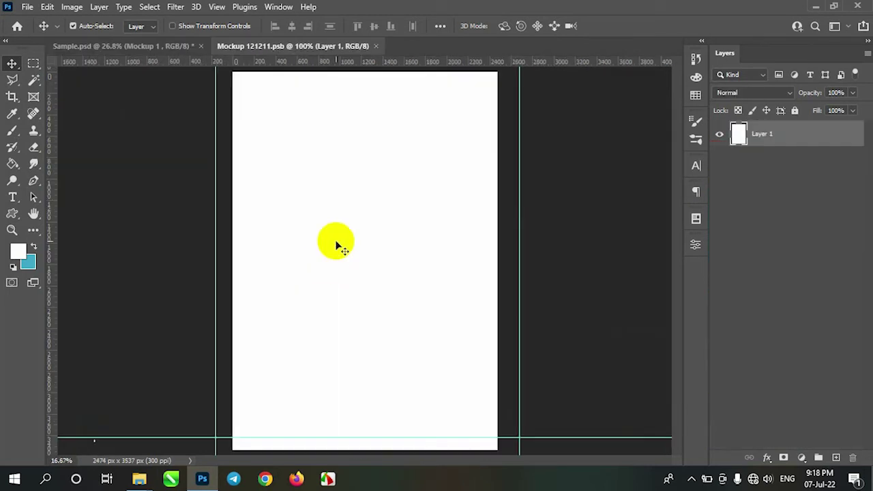
# Step: Place front.png into the Mockup 1 canvas, stretched to its left and right edges
pyautogui.click(211, 409)
pyautogui.click(305, 95)
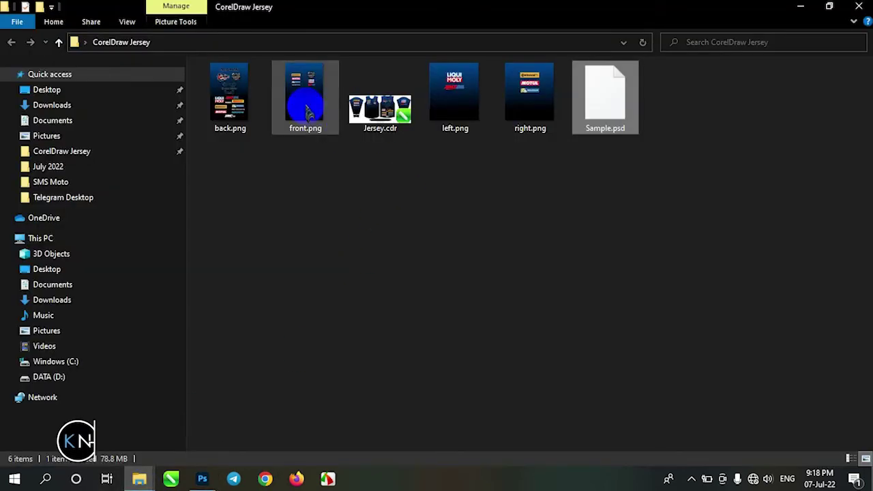
pyautogui.moveTo(305, 96); pyautogui.dragTo(385, 224)
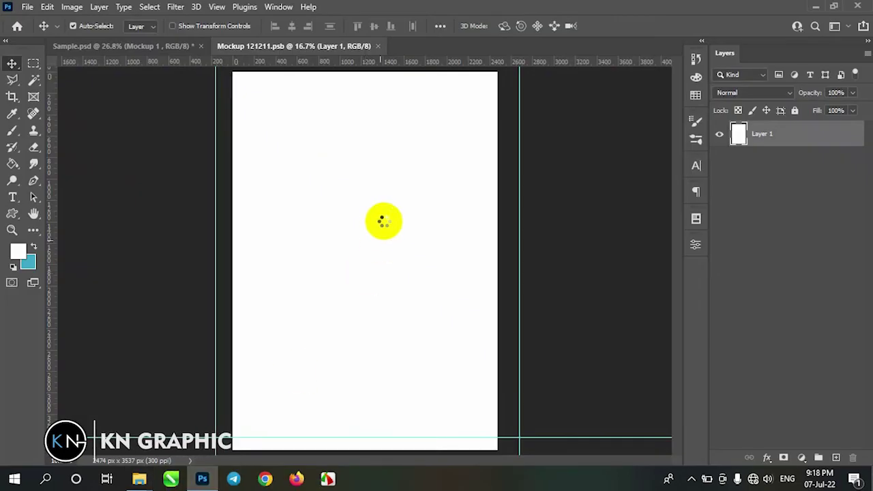
pyautogui.moveTo(488, 261); pyautogui.dragTo(497, 259)
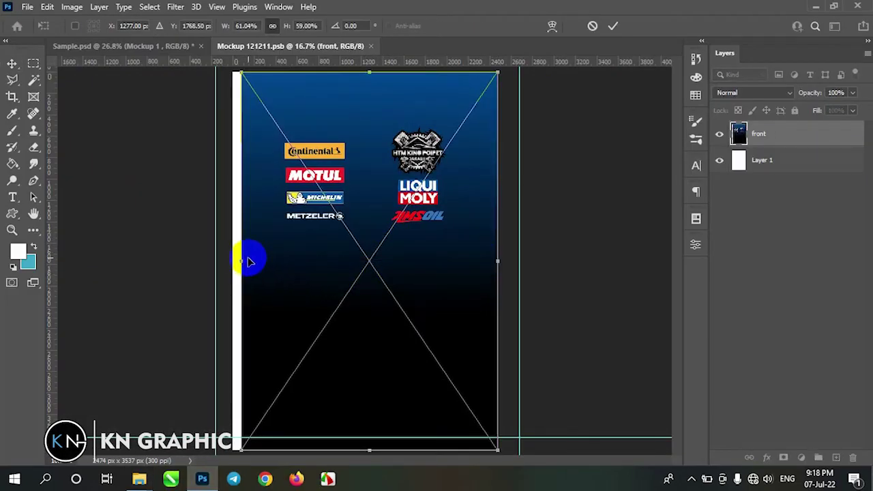
pyautogui.moveTo(242, 261); pyautogui.dragTo(232, 258)
pyautogui.press('Return')
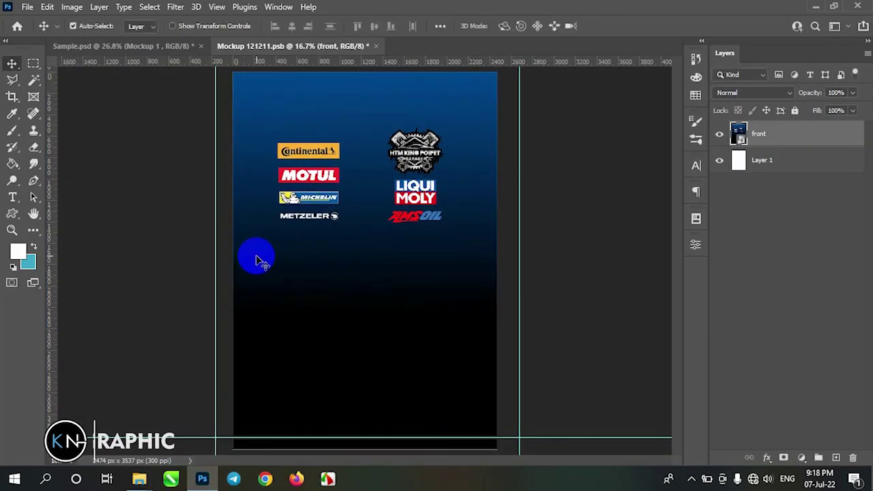
# Step: Save the smart object and return to the Sample.psd mockup
pyautogui.click(27, 6)
pyautogui.click(30, 139)
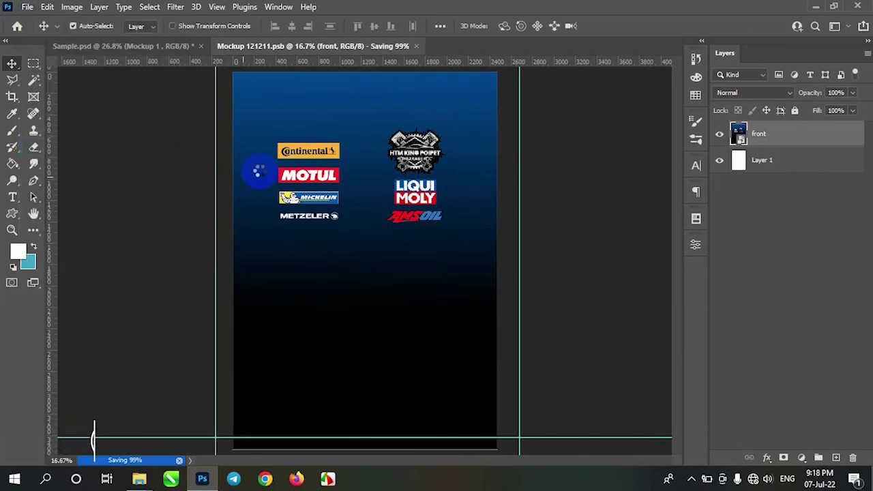
pyautogui.click(170, 47)
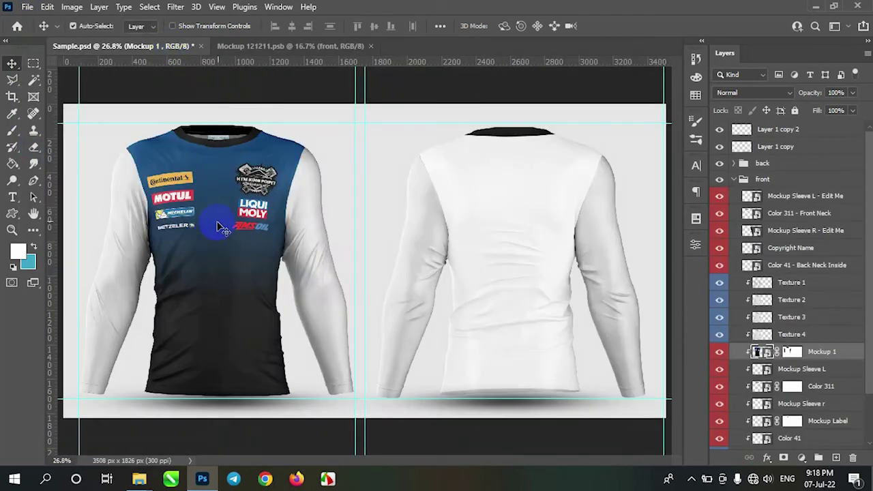
pyautogui.click(524, 184)
# Step: Open the Mockup Sleeve L smart object, then close it again without changes
pyautogui.click(198, 266)
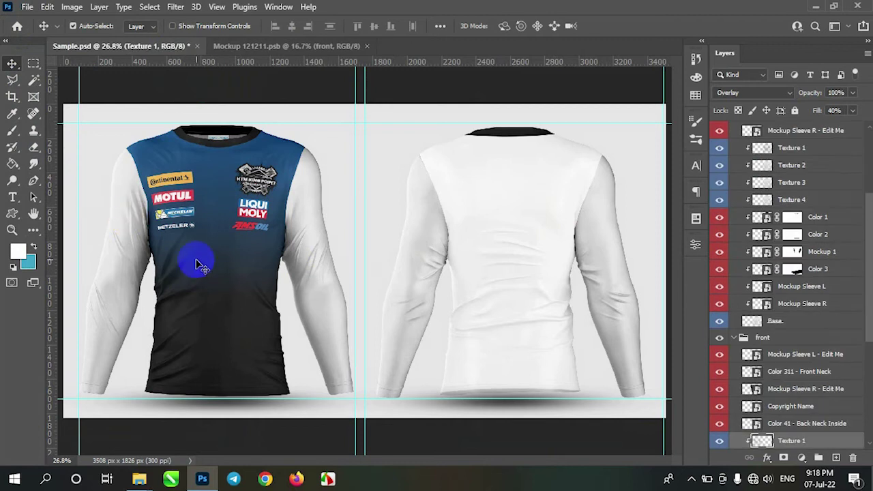
pyautogui.scroll(-3, 737, 409)
pyautogui.scroll(-2, 764, 396)
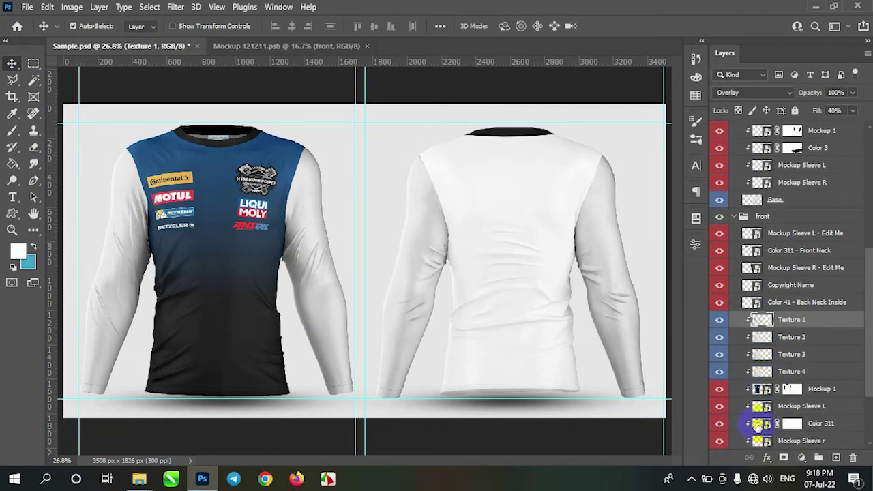
pyautogui.scroll(-3, 774, 368)
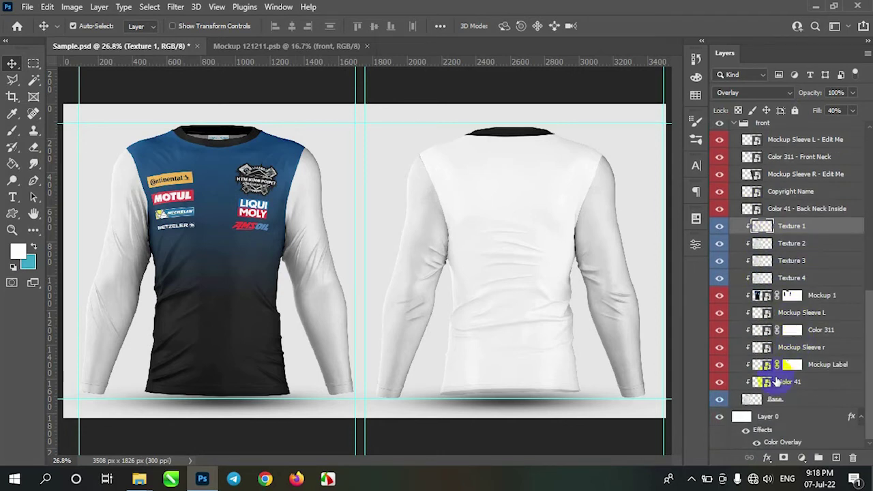
pyautogui.doubleClick(759, 312)
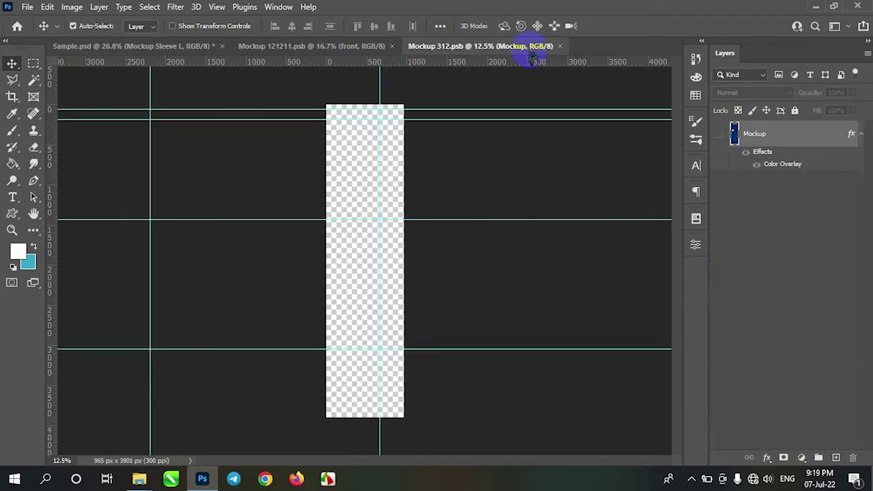
pyautogui.click(560, 46)
# Step: Place right.png into the Mockup Sleeve r smart object, scaled to fill the sleeve, and save
pyautogui.click(189, 305)
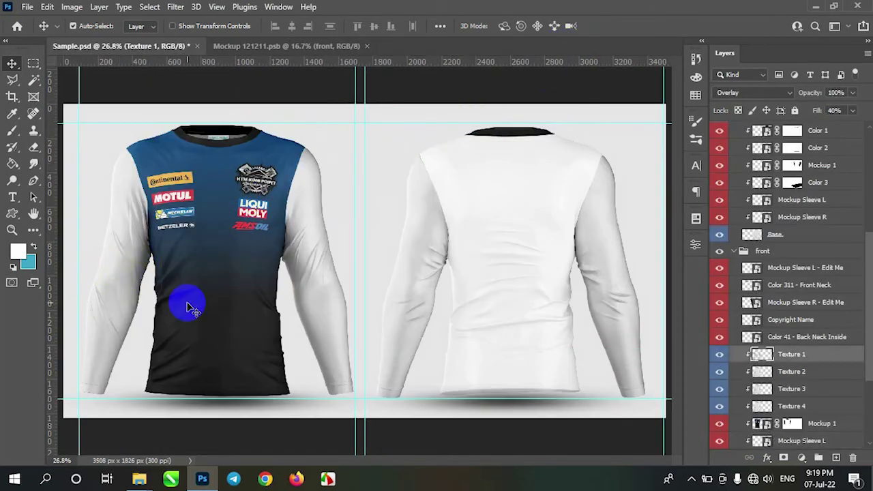
pyautogui.scroll(-2, 762, 354)
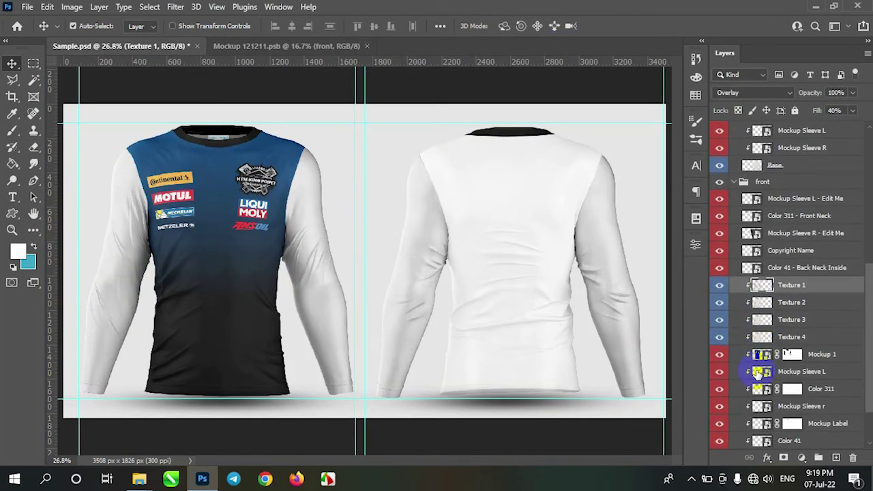
pyautogui.doubleClick(757, 407)
pyautogui.click(199, 423)
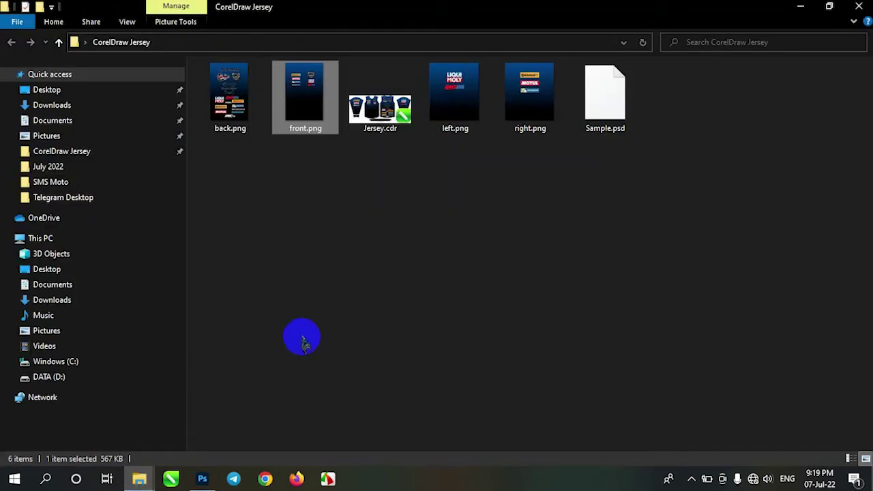
pyautogui.moveTo(530, 95)
pyautogui.mouseDown()
pyautogui.moveTo(361, 259)
pyautogui.moveTo(377, 137)
pyautogui.mouseUp()
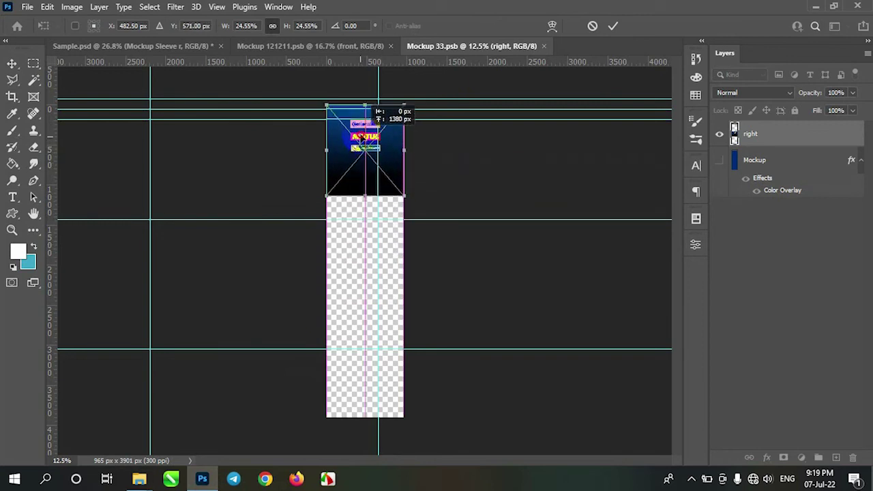
pyautogui.moveTo(326, 196); pyautogui.dragTo(188, 452)
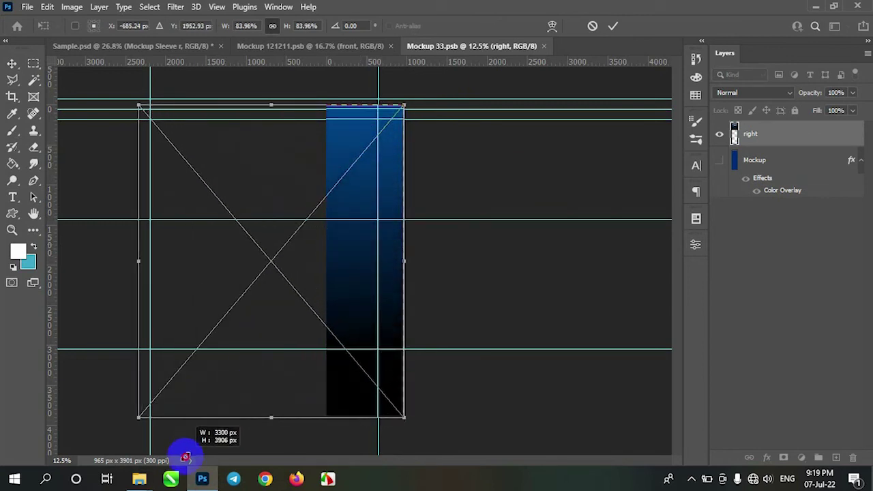
pyautogui.moveTo(341, 236); pyautogui.dragTo(394, 237)
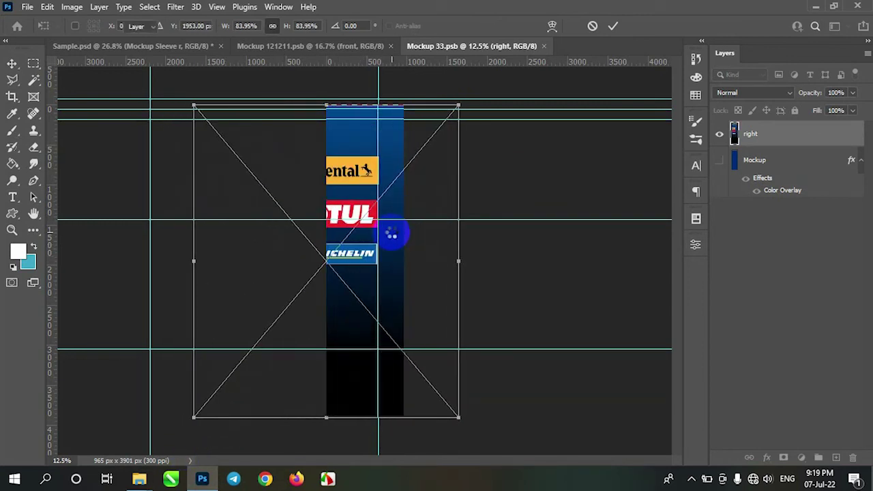
pyautogui.press('Return')
pyautogui.click(29, 8)
pyautogui.click(27, 150)
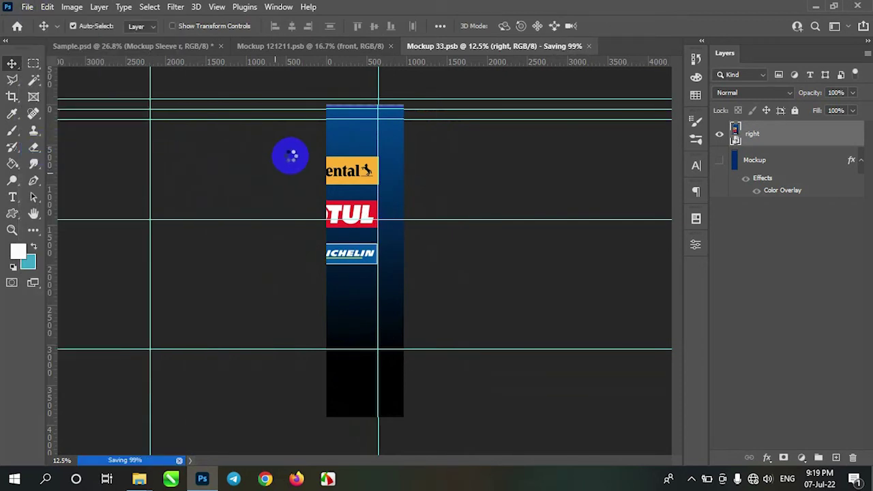
# Step: Check the sleeve in Sample.psd, then delete the right artwork layer from the sleeve document
pyautogui.click(170, 47)
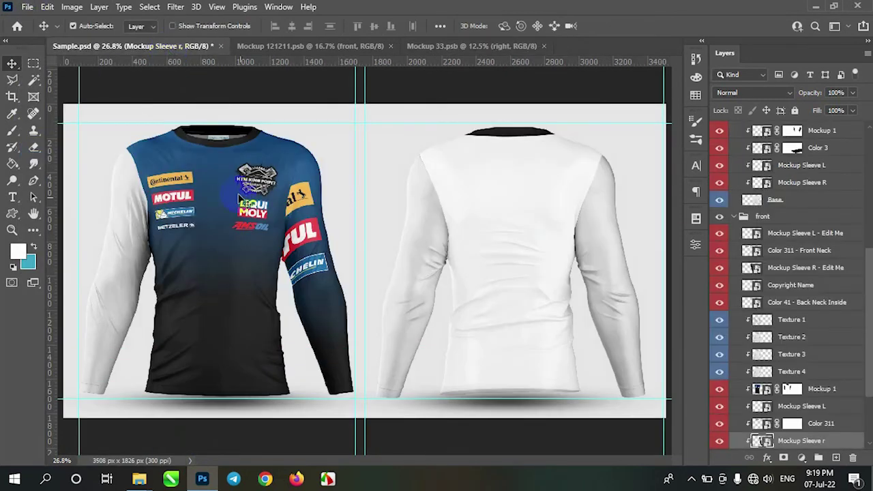
pyautogui.click(450, 46)
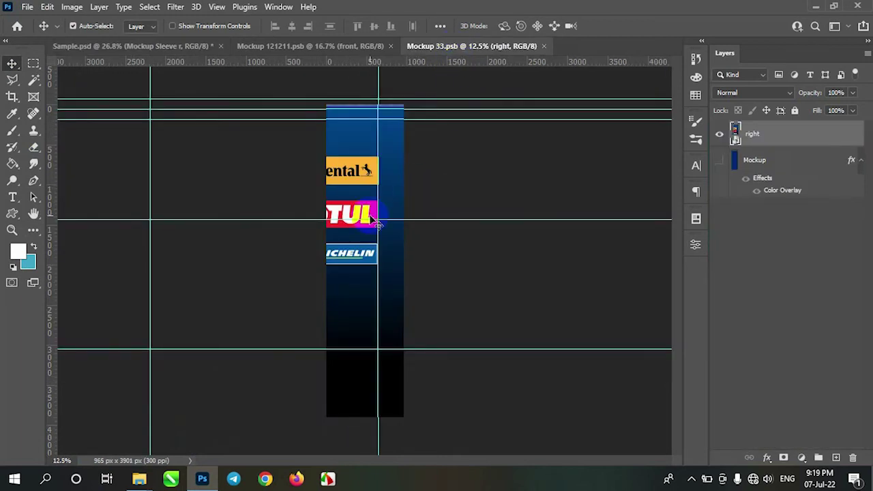
pyautogui.press('Delete')
pyautogui.click(284, 332)
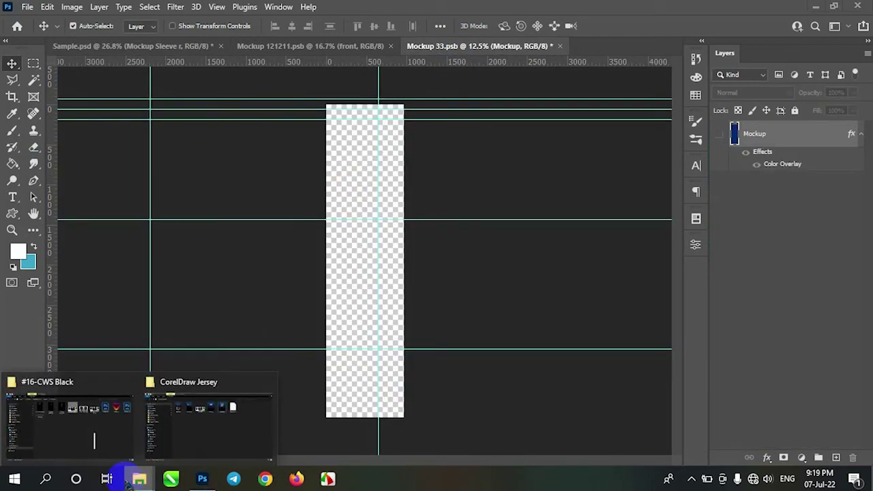
# Step: Place left.png's LIQUI MOLY and AMSOIL artwork over the sleeve, save it, and review Sample.psd
pyautogui.click(191, 423)
pyautogui.moveTo(453, 95)
pyautogui.mouseDown()
pyautogui.moveTo(358, 263)
pyautogui.moveTo(361, 154)
pyautogui.mouseUp()
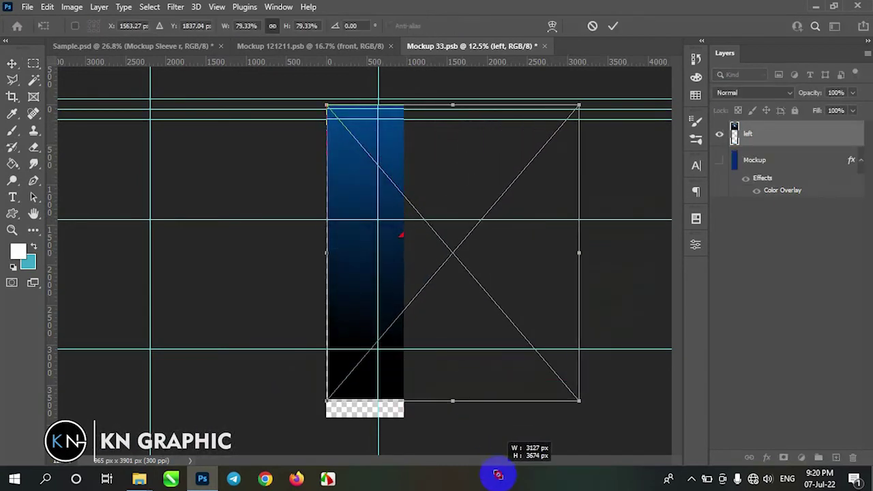
pyautogui.moveTo(405, 197); pyautogui.dragTo(511, 477)
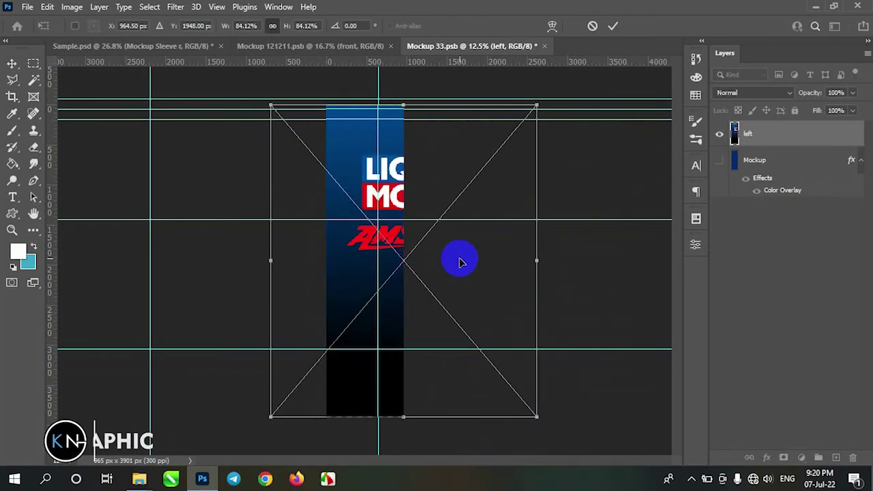
pyautogui.press('Return')
pyautogui.click(27, 7)
pyautogui.click(41, 144)
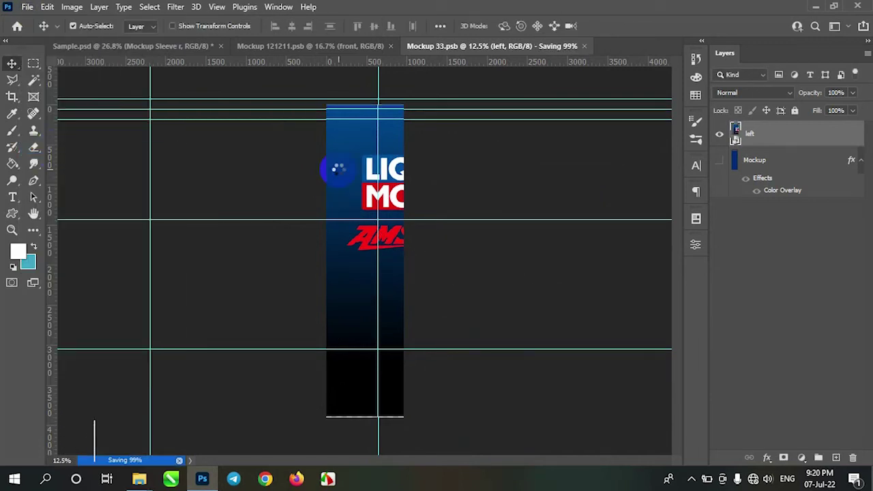
pyautogui.click(184, 46)
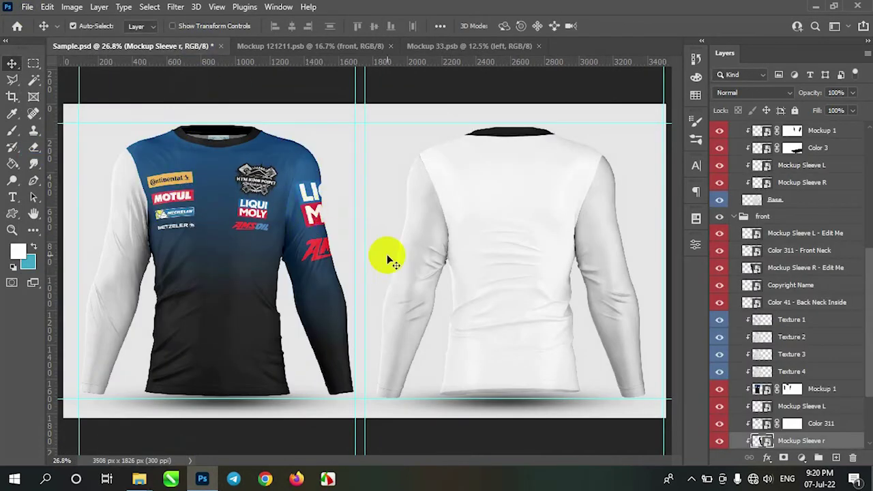
pyautogui.click(124, 242)
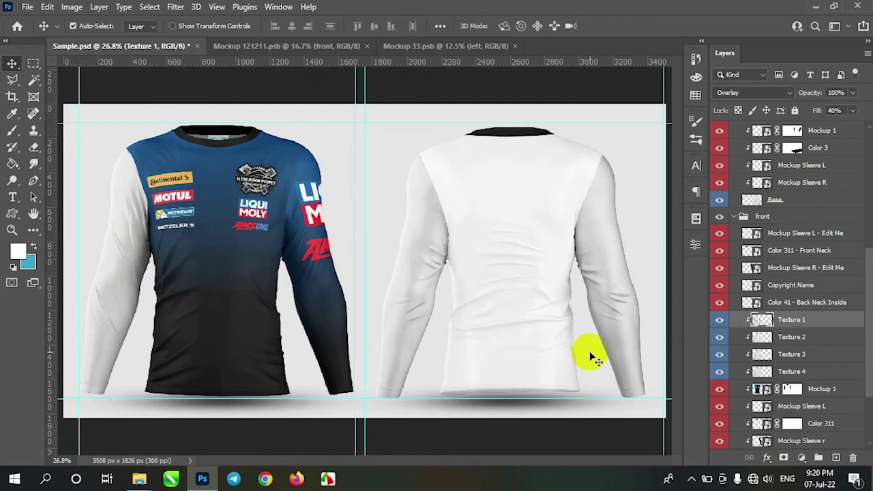
# Step: Put right.png's Continental, MOTUL and MICHELIN artwork into Mockup Sleeve L, scaled and centred, and save
pyautogui.doubleClick(762, 407)
pyautogui.click(185, 419)
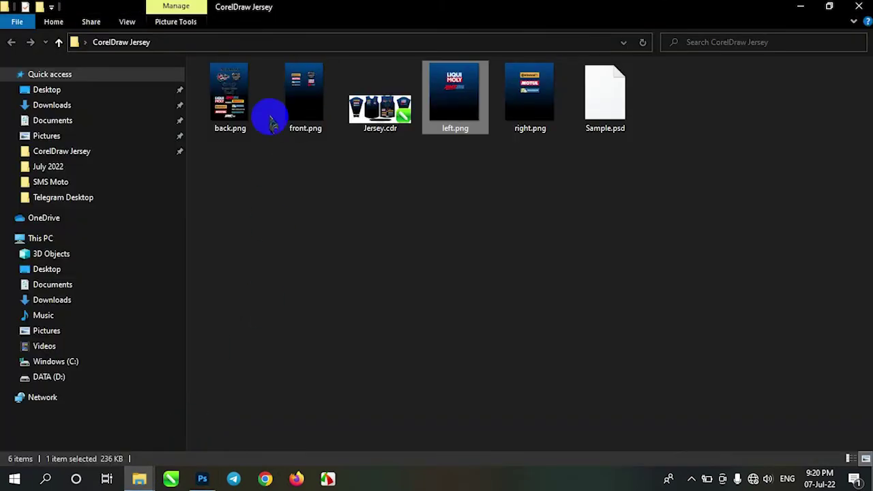
pyautogui.moveTo(530, 96)
pyautogui.mouseDown()
pyautogui.moveTo(343, 243)
pyautogui.moveTo(365, 123)
pyautogui.mouseUp()
pyautogui.moveTo(325, 197); pyautogui.dragTo(203, 474)
pyautogui.moveTo(341, 253); pyautogui.dragTo(392, 252)
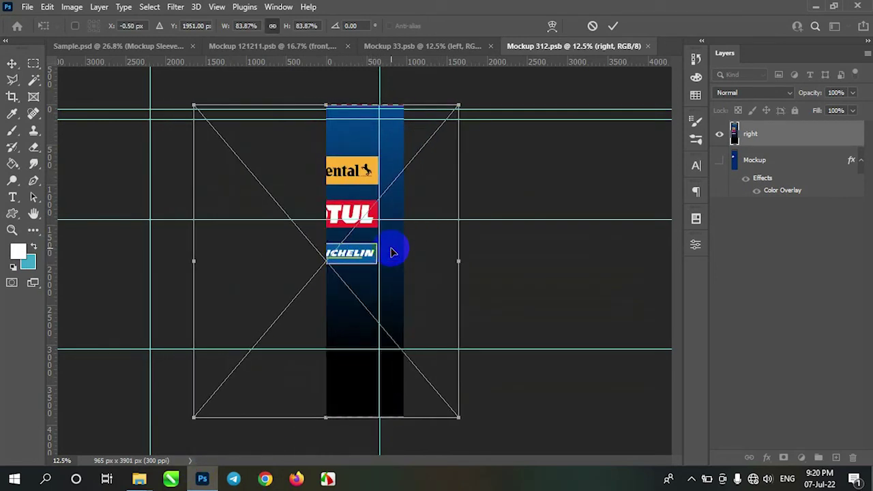
pyautogui.press('Return')
pyautogui.click(27, 6)
pyautogui.click(27, 147)
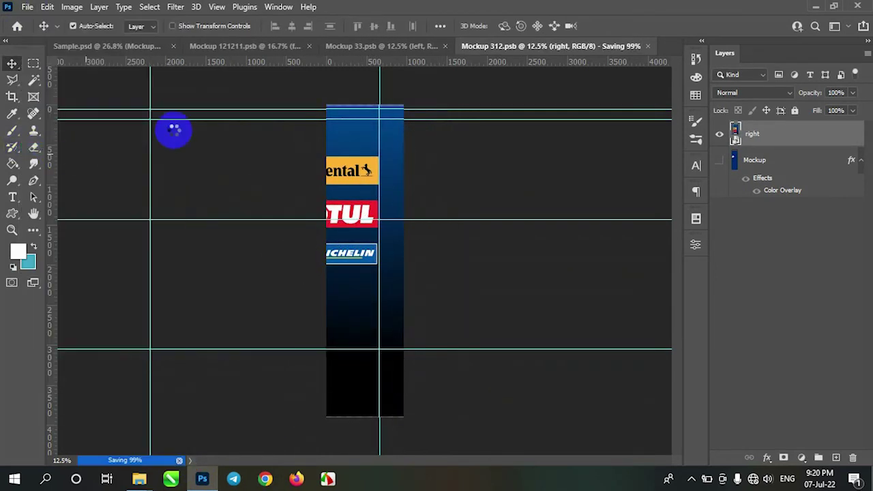
pyautogui.click(107, 46)
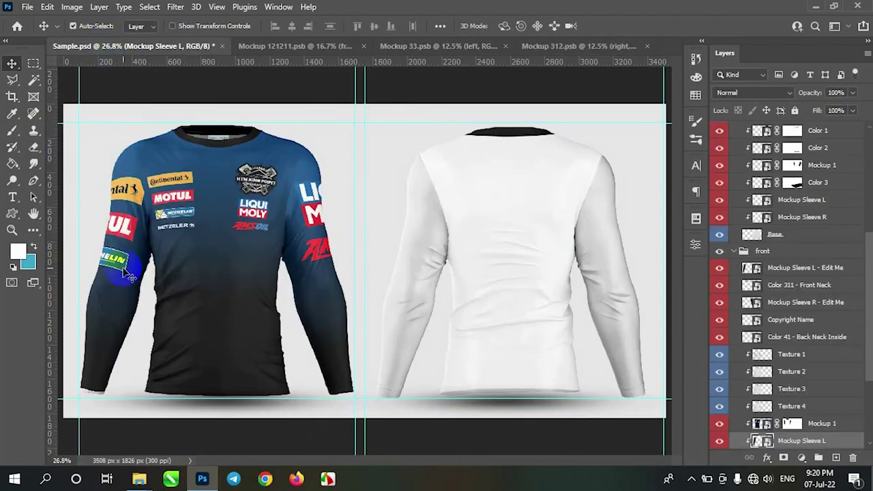
# Step: Place back.png into the back Mockup 1 - Edit Me document, fit it to the canvas, and save
pyautogui.click(518, 181)
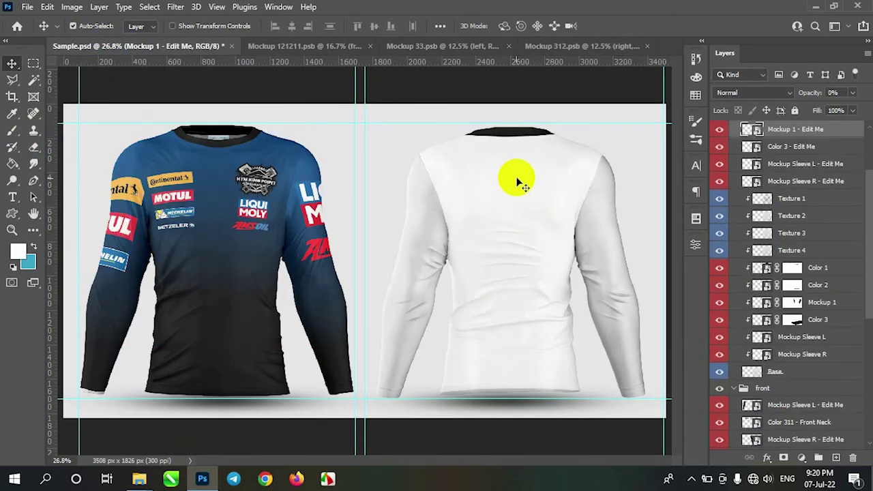
pyautogui.scroll(1, 782, 160)
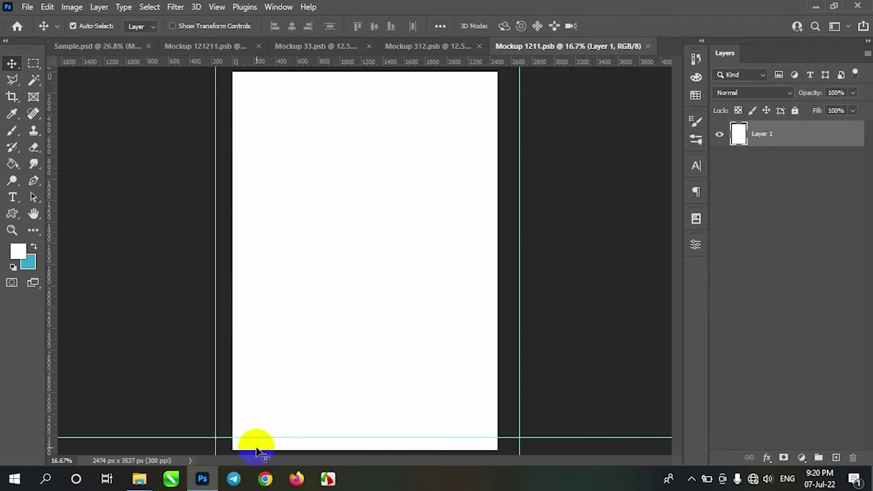
pyautogui.click(204, 422)
pyautogui.moveTo(228, 88)
pyautogui.mouseDown()
pyautogui.moveTo(204, 477)
pyautogui.moveTo(355, 238)
pyautogui.mouseUp()
pyautogui.moveTo(481, 259); pyautogui.dragTo(498, 259)
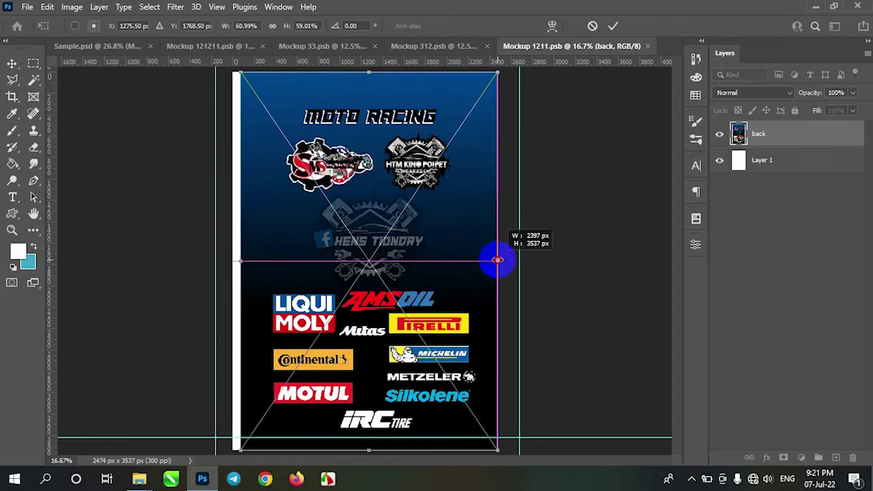
pyautogui.moveTo(241, 259); pyautogui.dragTo(236, 260)
pyautogui.press('Return')
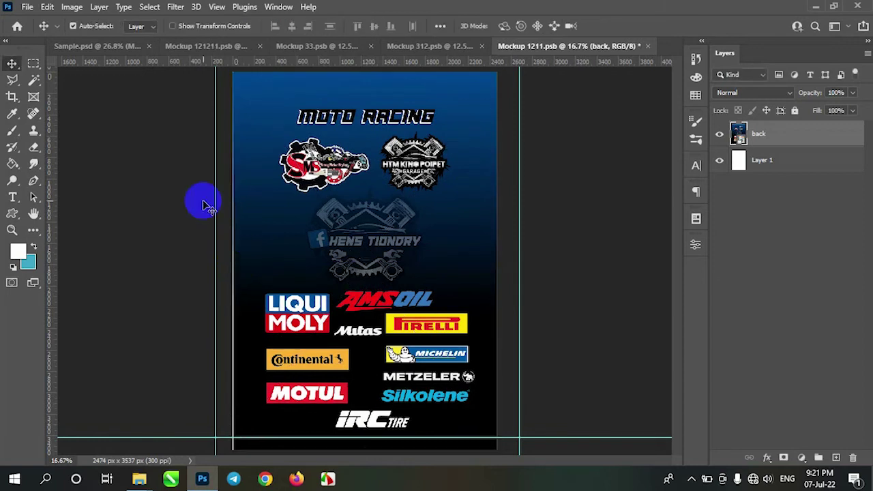
pyautogui.click(27, 7)
pyautogui.click(27, 147)
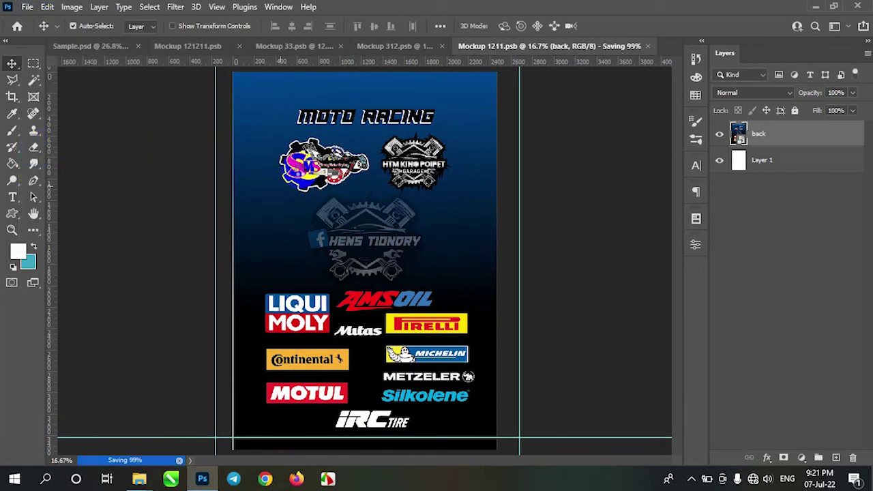
# Step: Review the back in Sample.psd and close the Mockup 1211 and Mockup 121211 documents
pyautogui.click(96, 45)
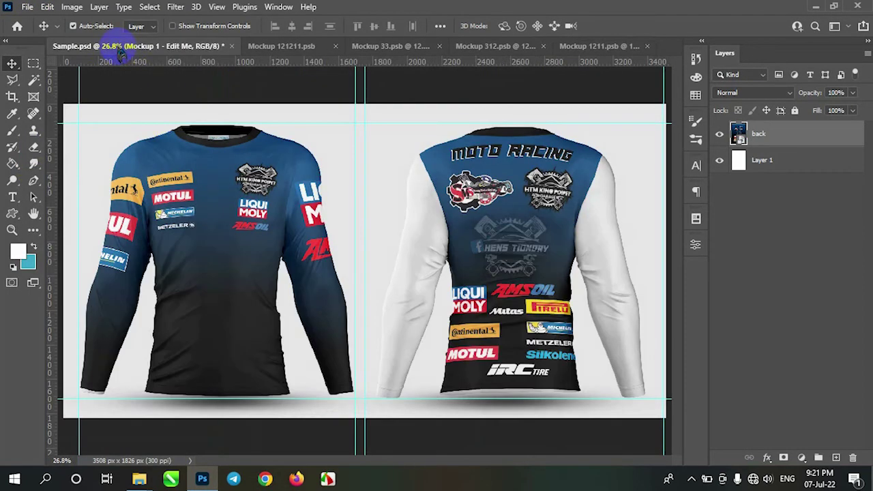
pyautogui.click(589, 46)
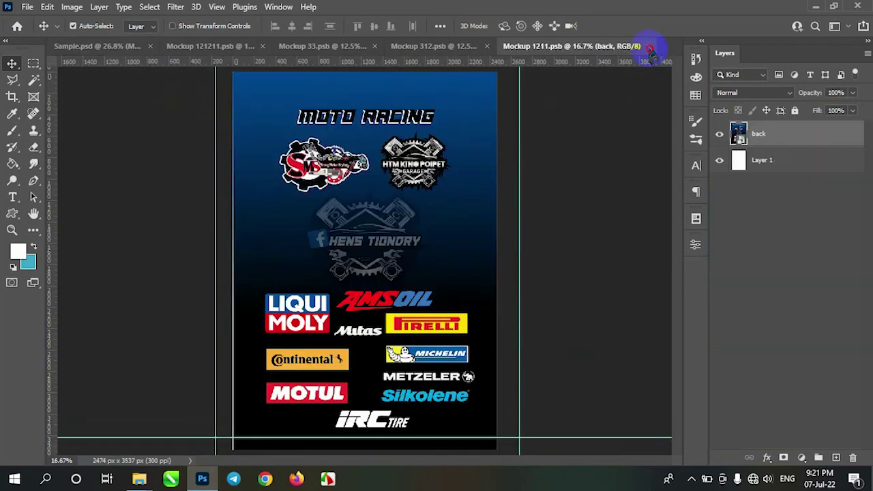
pyautogui.click(653, 46)
pyautogui.click(302, 45)
pyautogui.click(356, 46)
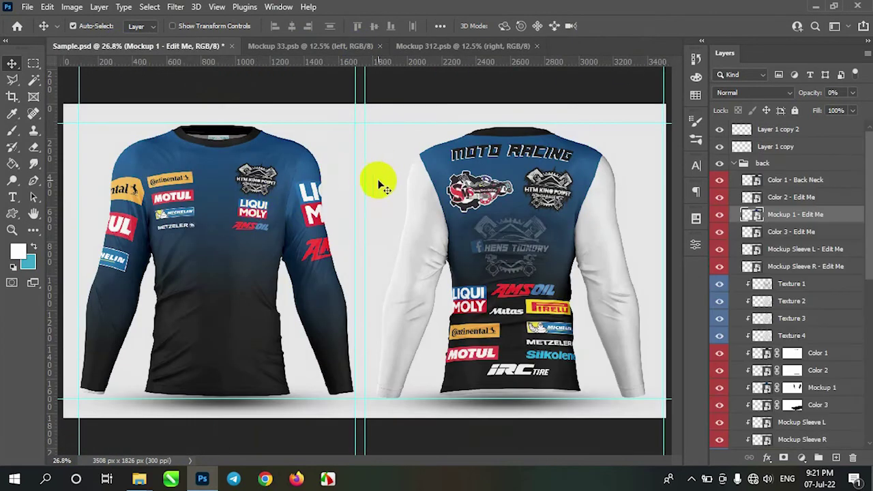
pyautogui.click(544, 275)
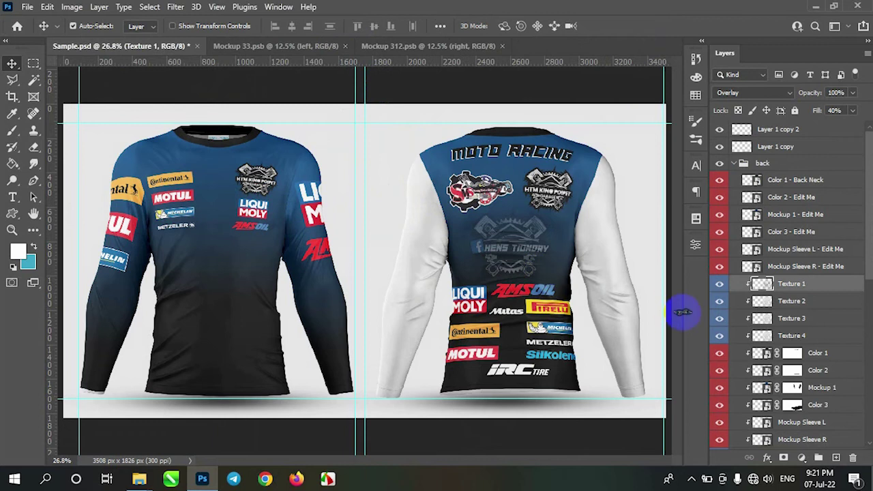
pyautogui.scroll(-2, 776, 285)
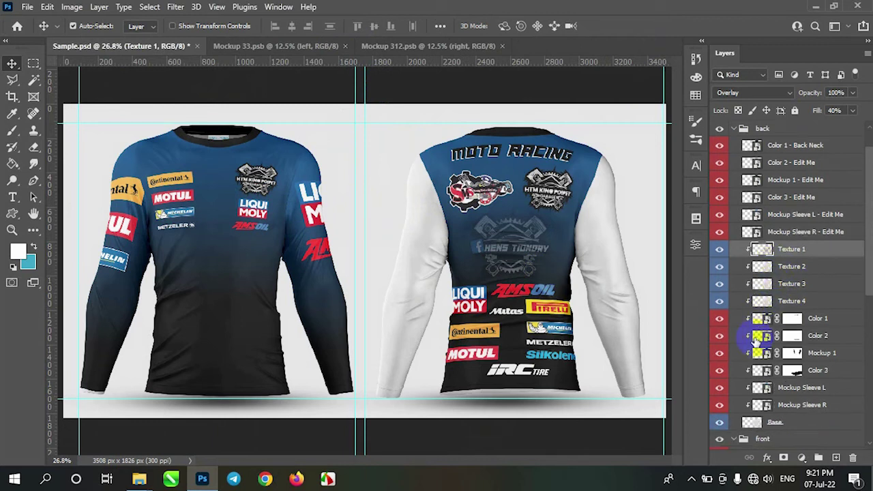
# Step: Open the back sleeve smart object, scale Mockup 311's artwork down to fit the strip, and save
pyautogui.doubleClick(750, 216)
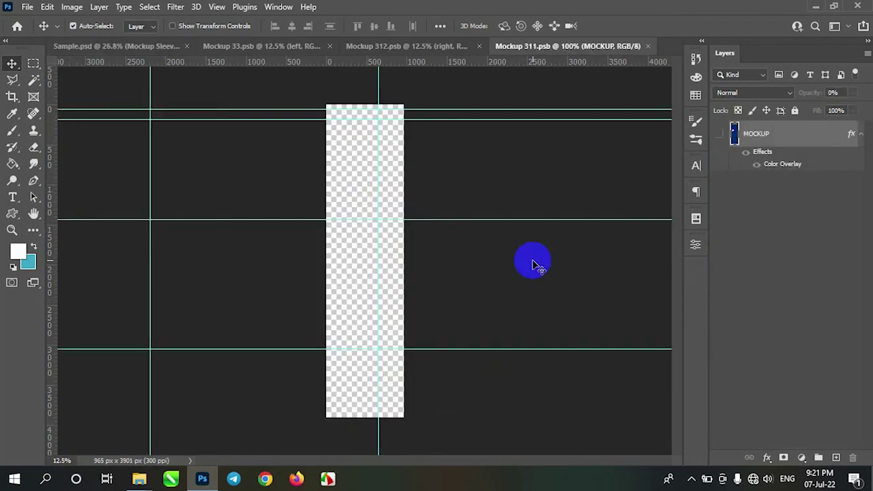
pyautogui.click(401, 47)
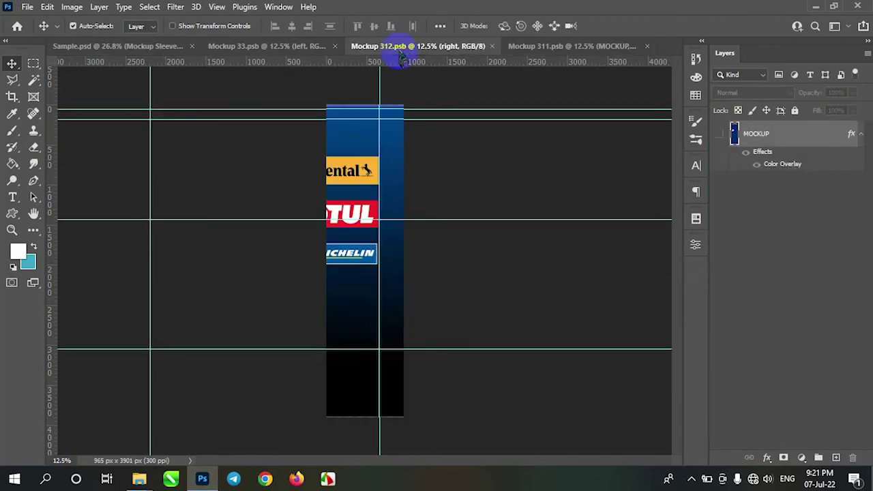
pyautogui.click(539, 46)
pyautogui.click(444, 136)
pyautogui.hotkey('ctrl', 't')
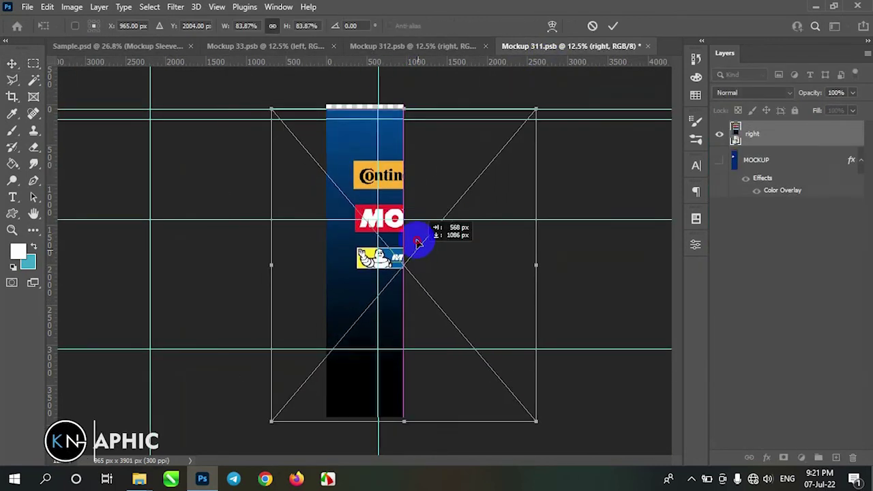
pyautogui.moveTo(363, 174); pyautogui.dragTo(418, 234)
pyautogui.press('Return')
pyautogui.click(28, 7)
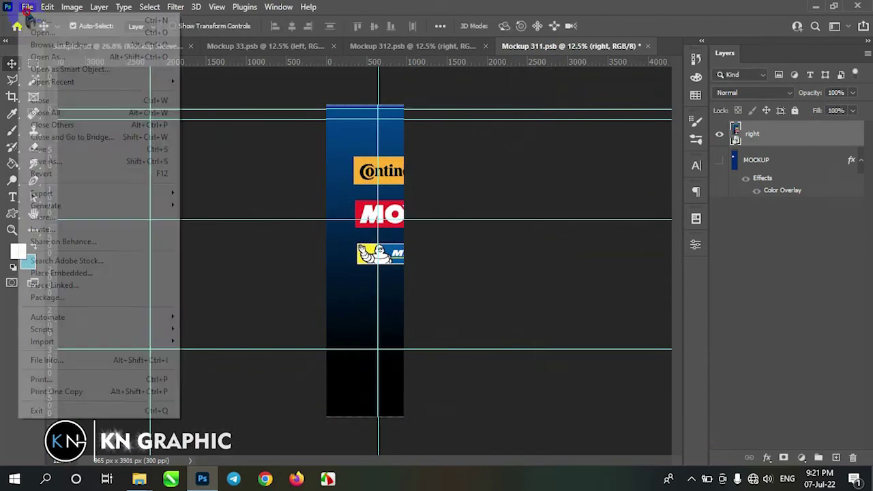
pyautogui.click(41, 146)
pyautogui.click(136, 46)
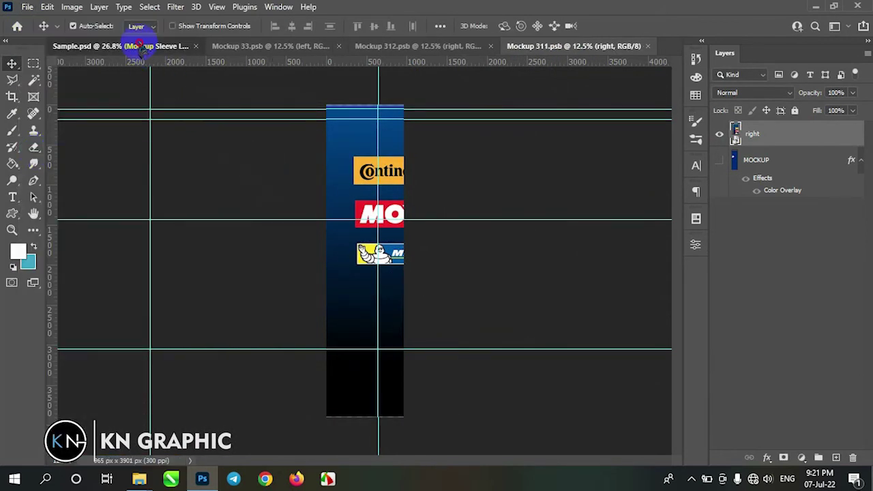
# Step: Bring the LIQUI MOLY and AMSOIL left artwork into Mockup 311, commit it, and save
pyautogui.click(553, 46)
pyautogui.moveTo(352, 167)
pyautogui.mouseDown()
pyautogui.moveTo(531, 52)
pyautogui.moveTo(372, 191)
pyautogui.moveTo(377, 247)
pyautogui.moveTo(360, 265)
pyautogui.mouseUp()
pyautogui.hotkey('ctrl', 't')
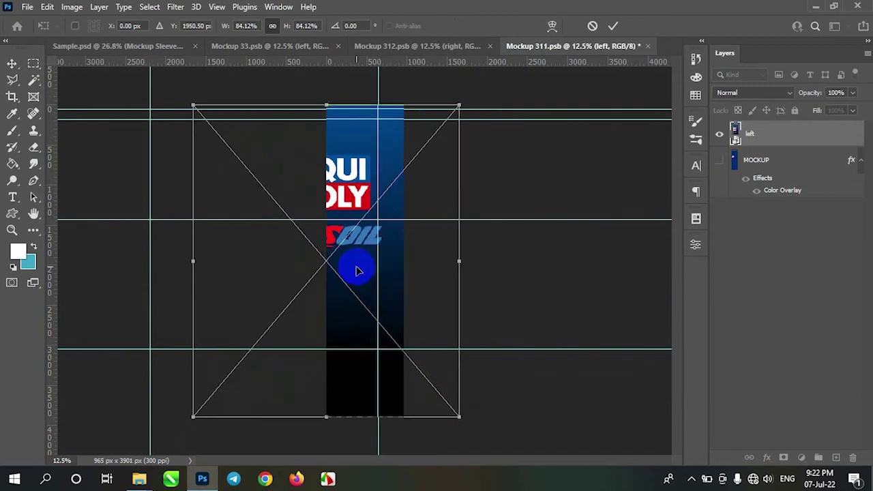
pyautogui.press('Return')
pyautogui.click(27, 6)
pyautogui.click(41, 146)
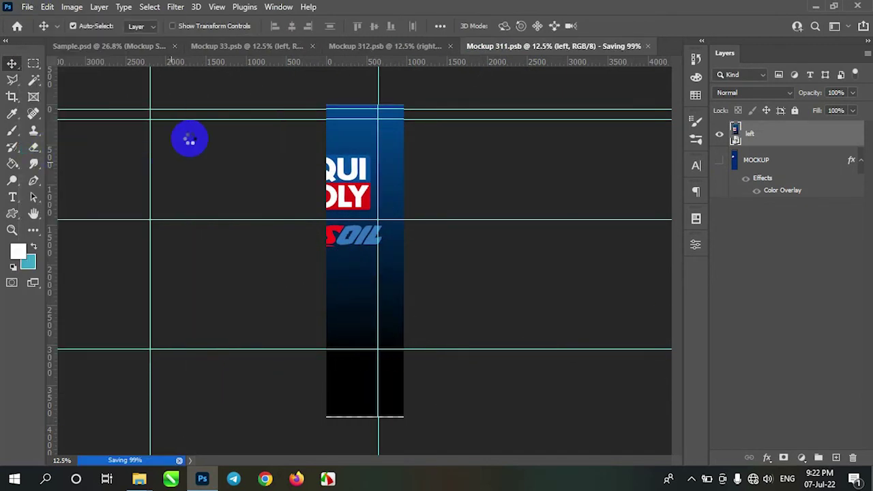
pyautogui.click(113, 46)
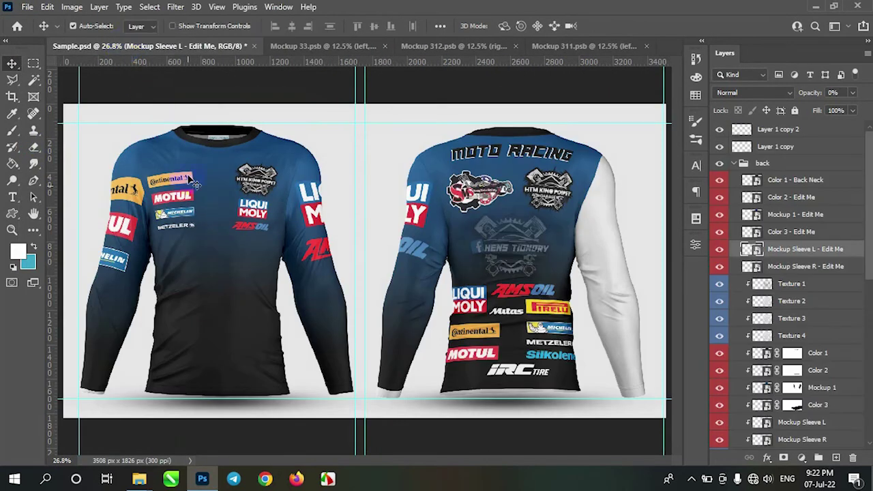
pyautogui.click(327, 46)
# Step: Close the Mockup 33 and Mockup 311 documents
pyautogui.click(350, 46)
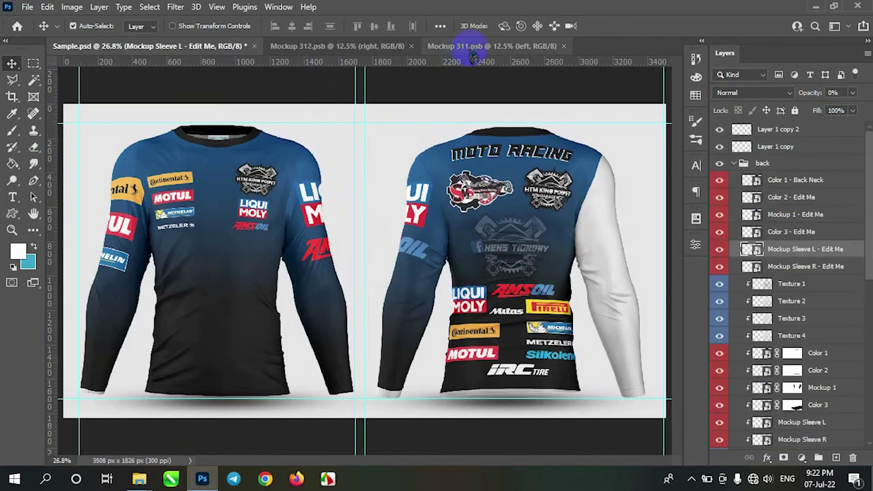
pyautogui.click(478, 49)
pyautogui.click(565, 47)
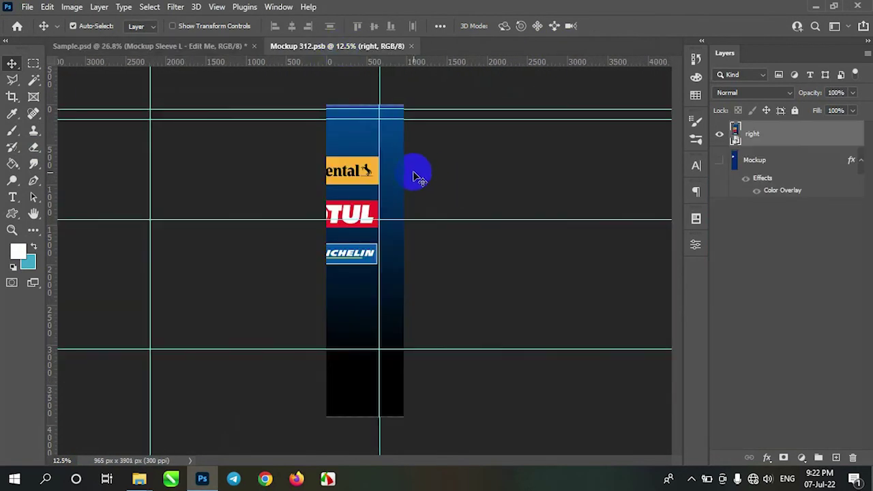
pyautogui.click(208, 47)
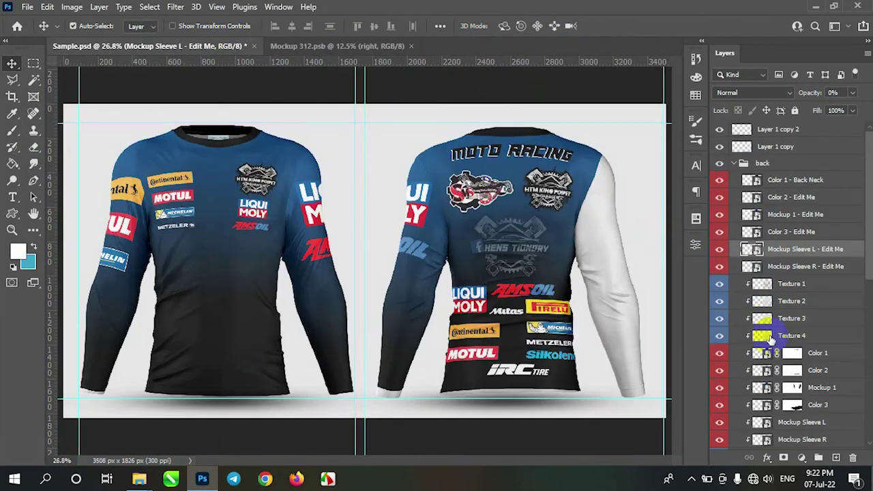
# Step: Scale the Mockup Sleeve R's Continental, MOTUL and MICHELIN artwork to about 84% and save Mockup 32
pyautogui.doubleClick(750, 266)
pyautogui.click(337, 46)
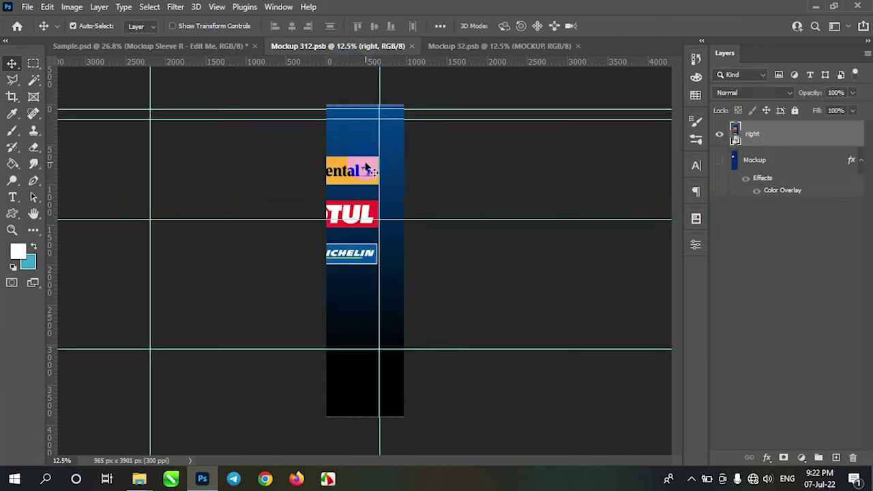
pyautogui.click(489, 44)
pyautogui.hotkey('ctrl', 't')
pyautogui.moveTo(389, 187); pyautogui.dragTo(411, 204)
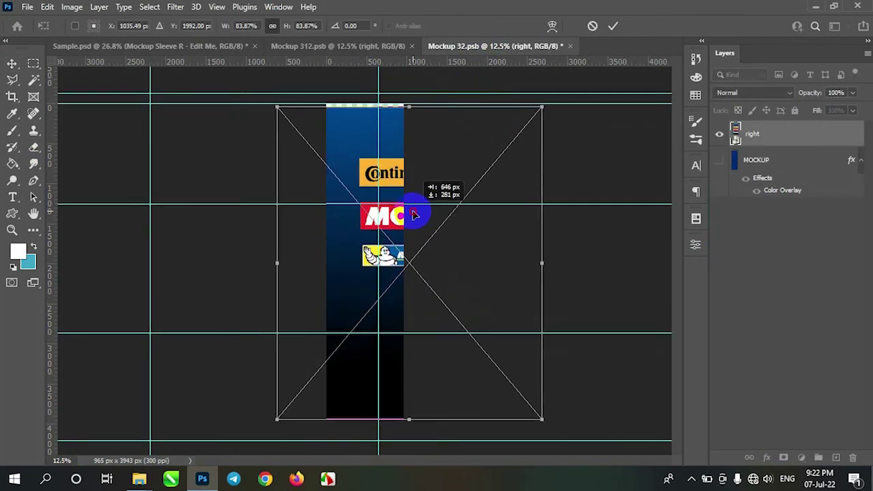
pyautogui.press('Return')
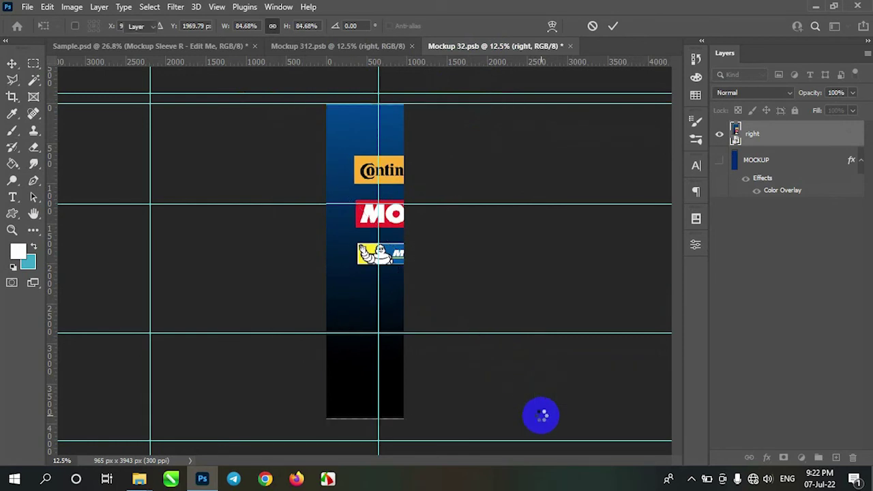
pyautogui.click(27, 7)
pyautogui.click(38, 149)
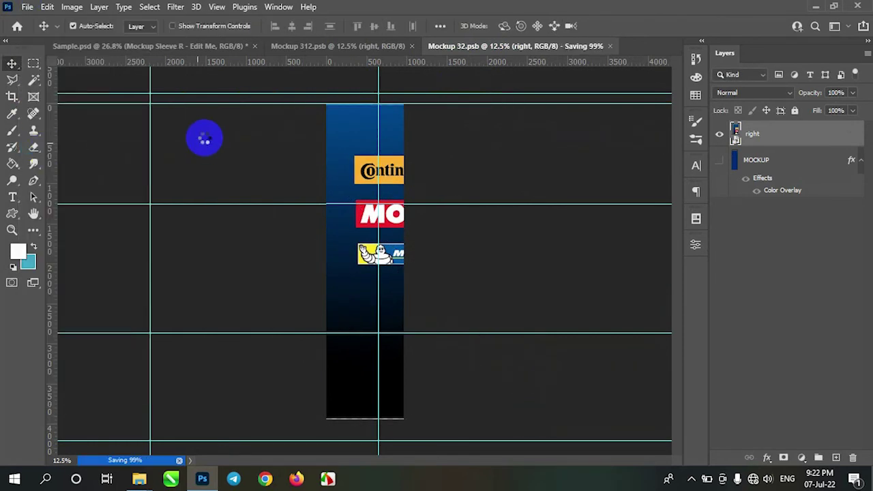
pyautogui.click(164, 47)
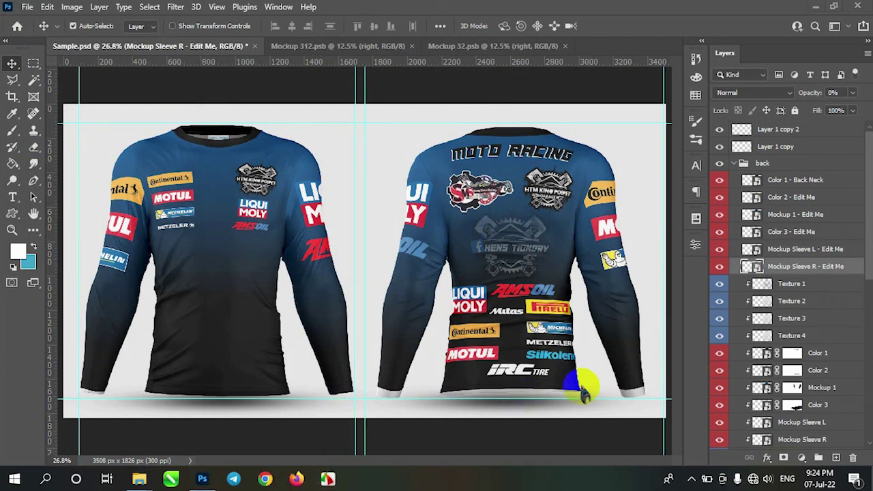
# Step: Open the Color 3 smart object and give it a black Color Overlay
pyautogui.click(636, 396)
pyautogui.doubleClick(760, 405)
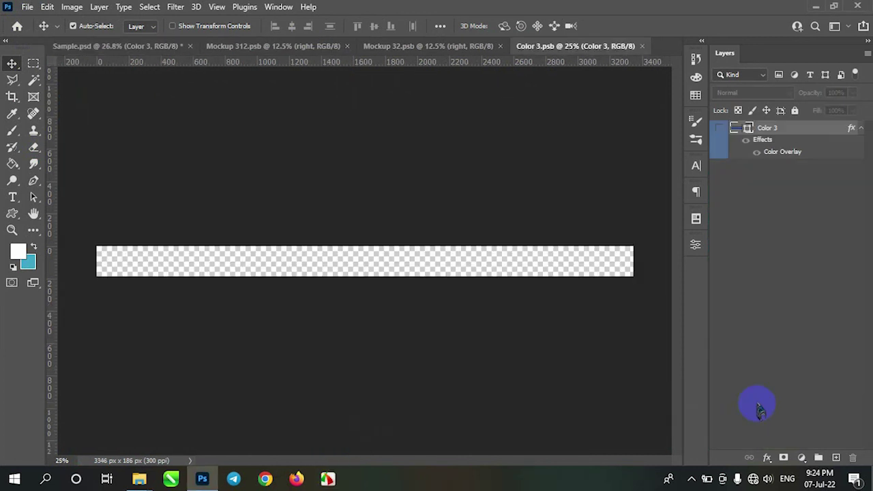
pyautogui.click(766, 458)
pyautogui.click(779, 416)
pyautogui.click(610, 117)
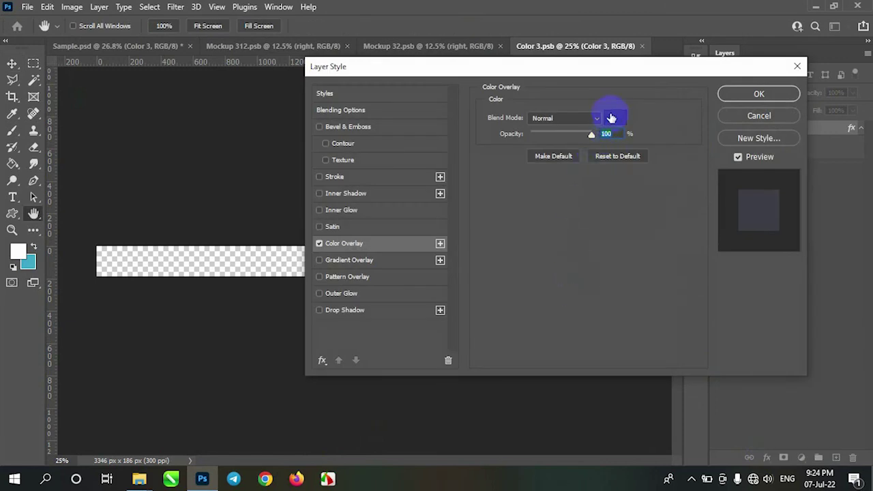
pyautogui.click(478, 246)
pyautogui.moveTo(477, 245); pyautogui.dragTo(464, 262)
pyautogui.click(757, 94)
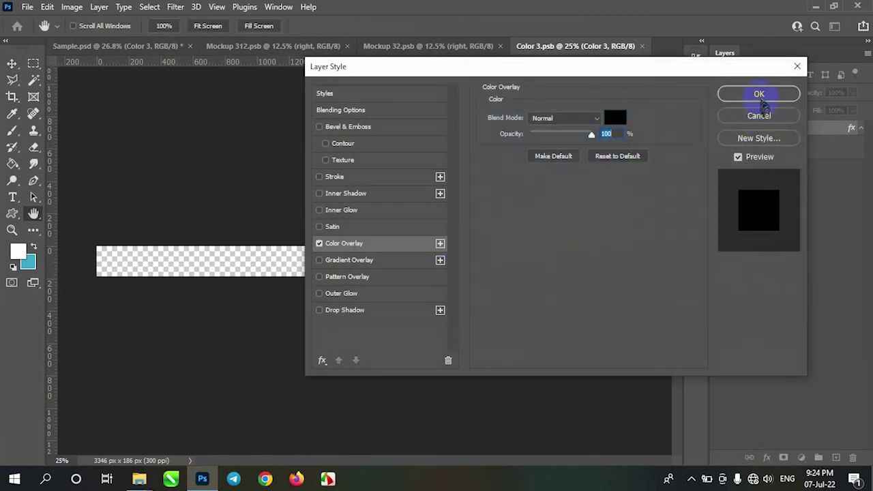
pyautogui.click(759, 96)
# Step: Rasterize the strip, fill it with the Paint Bucket, and save Color 3
pyautogui.press('g')
pyautogui.click(297, 267)
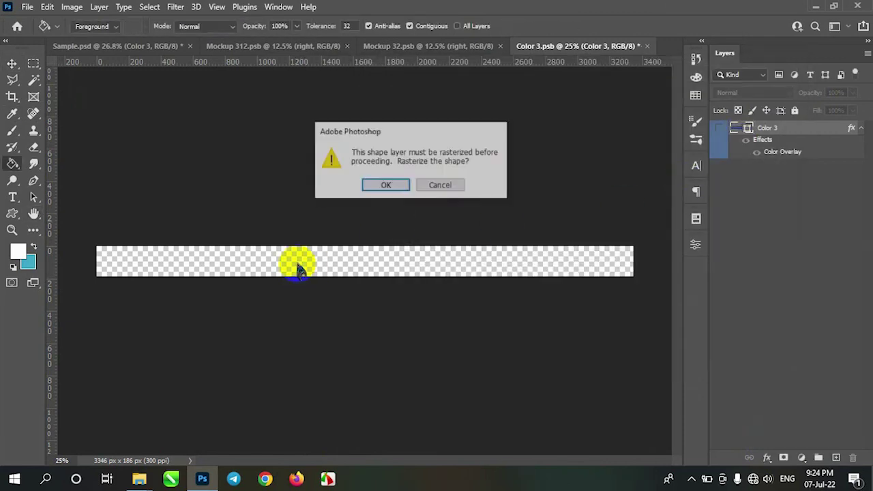
pyautogui.click(398, 186)
pyautogui.hotkey('ctrl', 's')
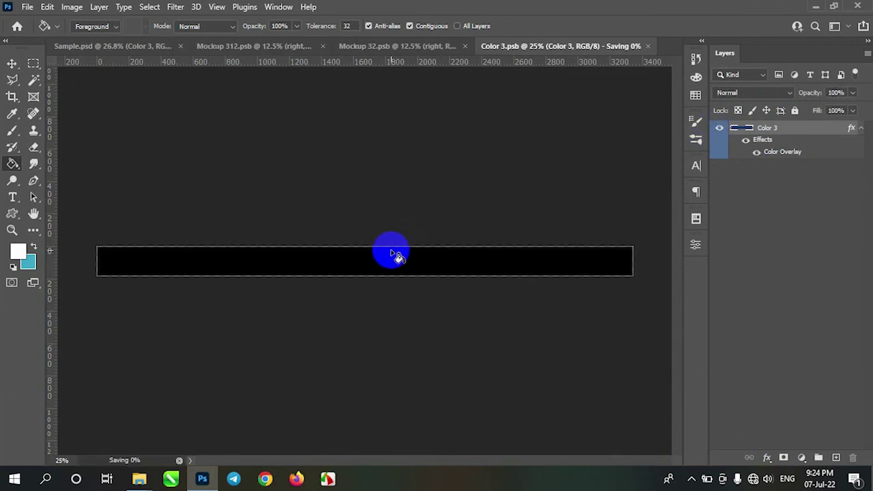
# Step: Close the Color 3 document and save Sample.psd
pyautogui.click(641, 47)
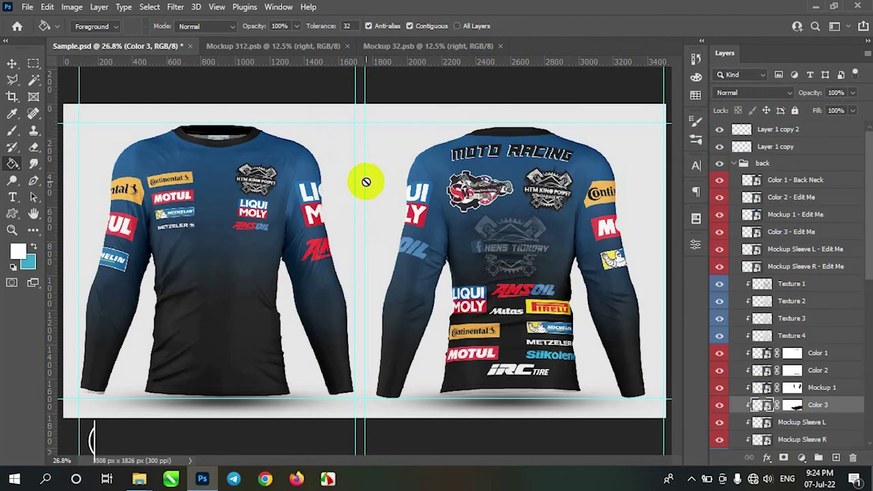
pyautogui.click(12, 63)
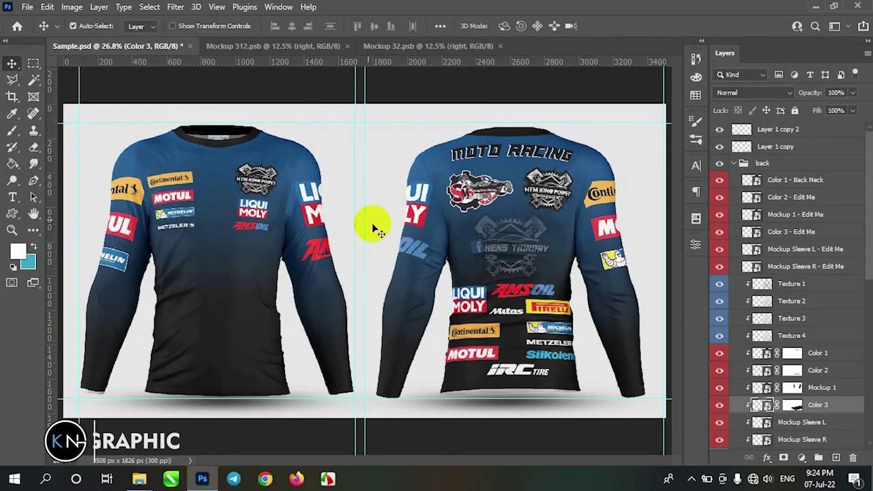
pyautogui.click(27, 7)
pyautogui.click(19, 148)
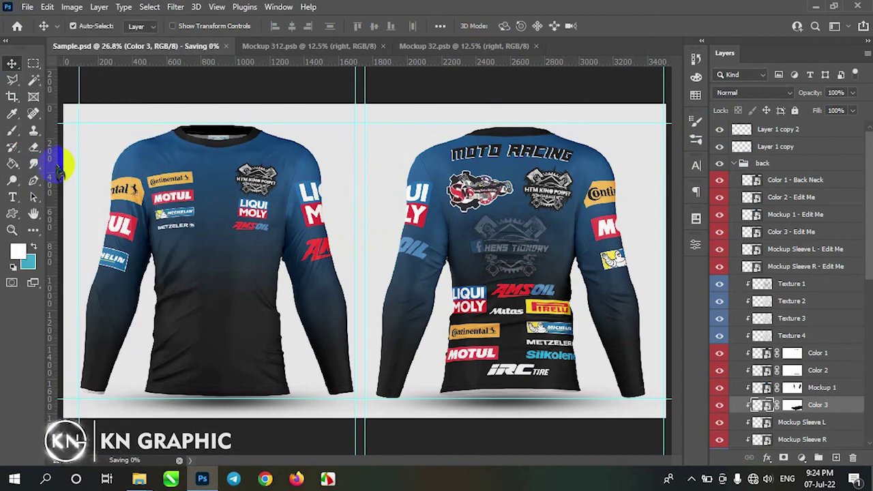
# Step: Save a copy as Sample.jpg at JPEG quality 12 and open it from File Explorer
pyautogui.click(27, 7)
pyautogui.click(30, 164)
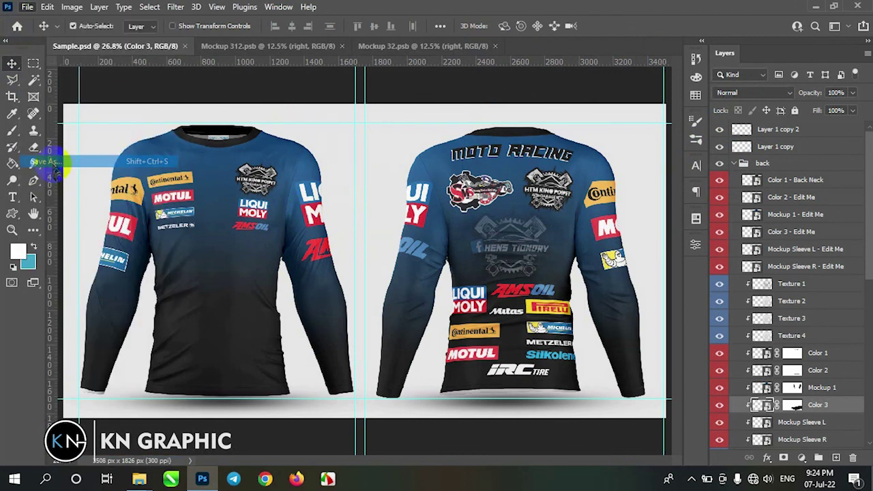
pyautogui.click(185, 313)
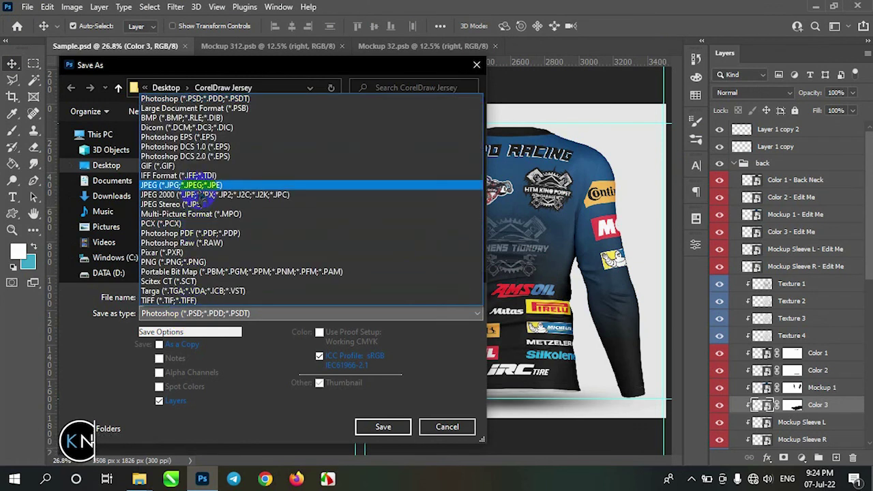
pyautogui.click(198, 183)
pyautogui.click(383, 427)
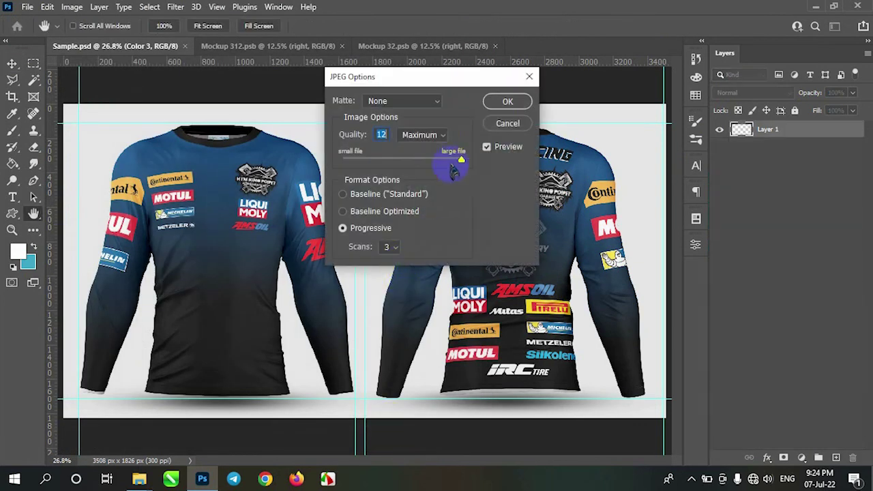
pyautogui.click(507, 101)
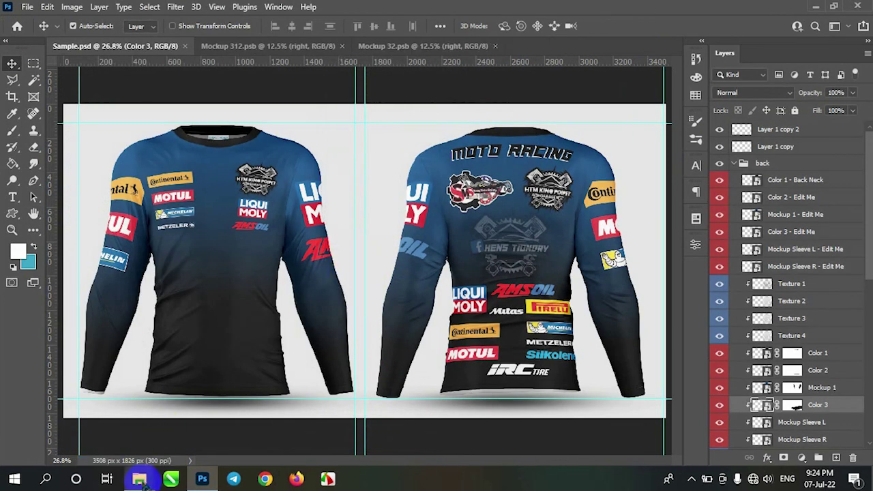
pyautogui.click(139, 479)
pyautogui.doubleClick(604, 106)
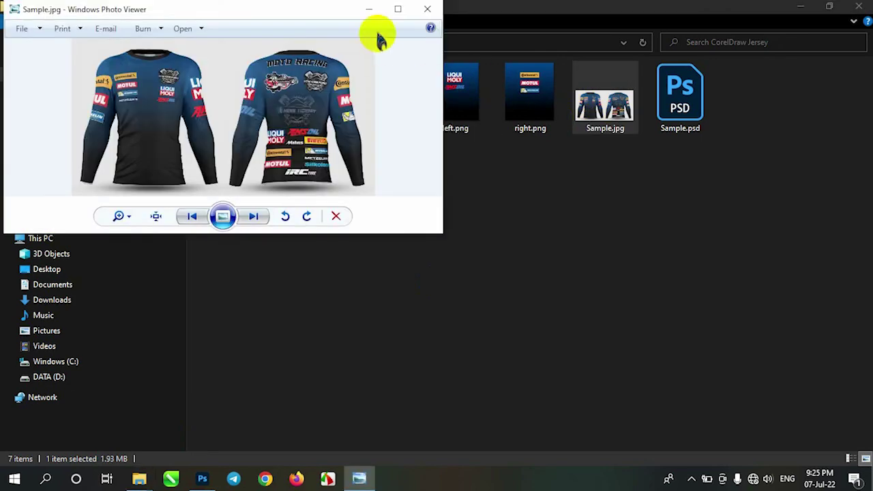